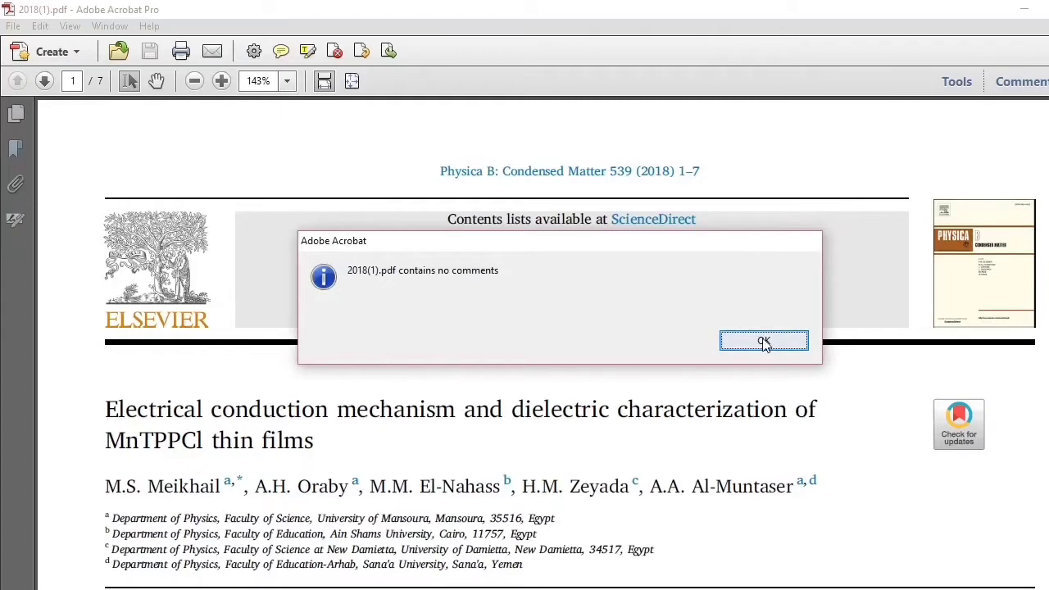
- Dismiss the notice about comments in the PDF and switch to the EndNote desktop app
click(764, 343)
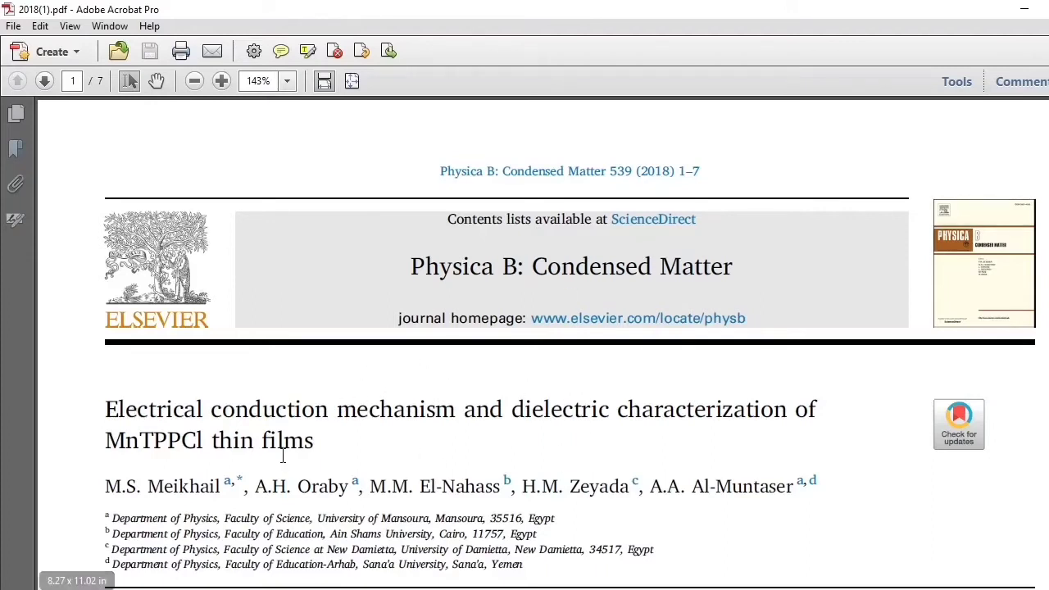
key(super)
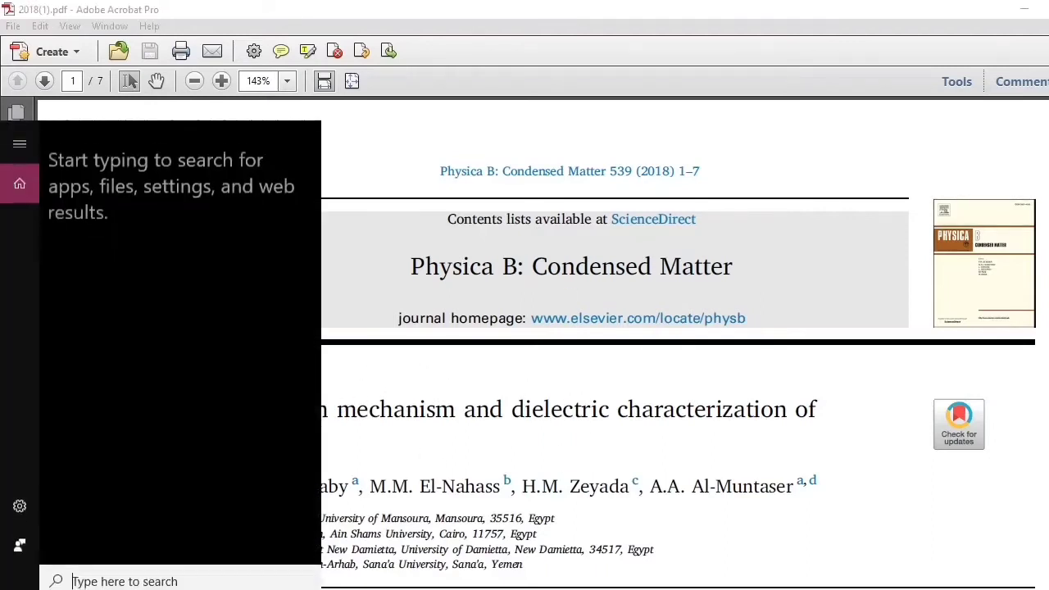
text(end)
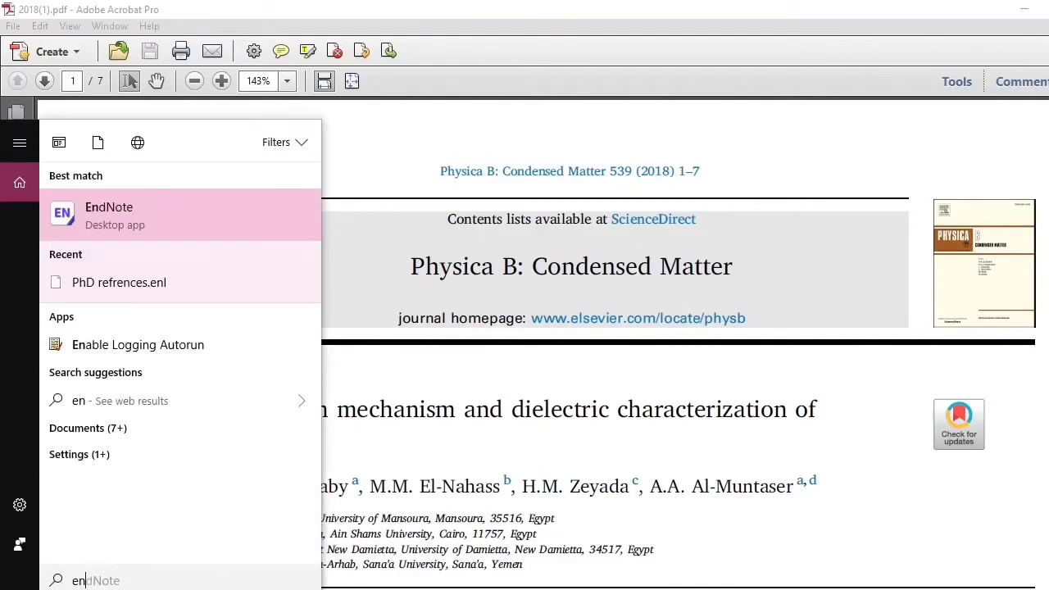
click(146, 208)
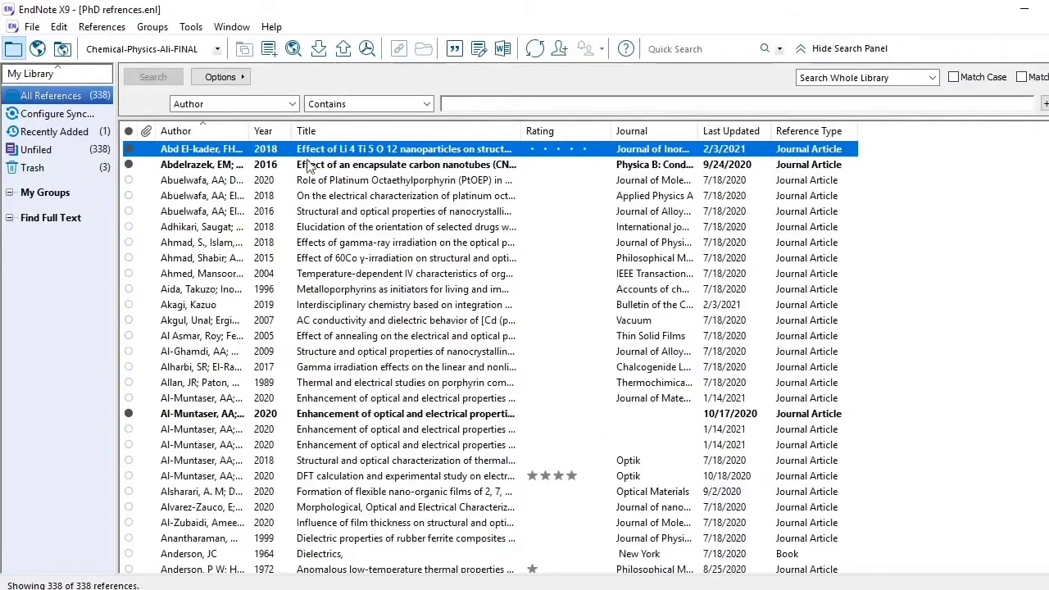
- Create a new reference in the PhD refrences library
key(alt+r)
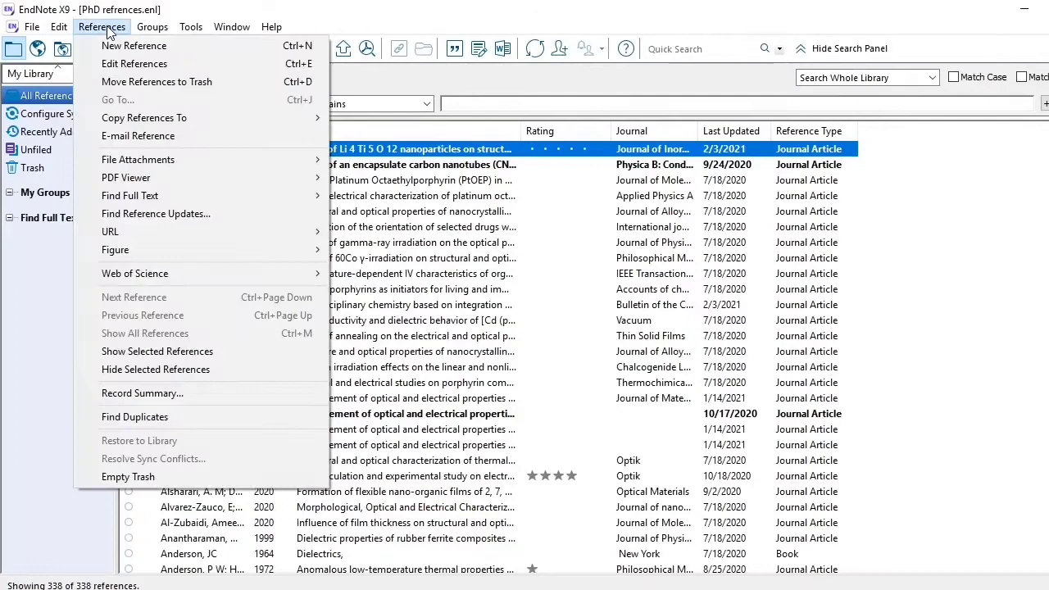
click(24, 292)
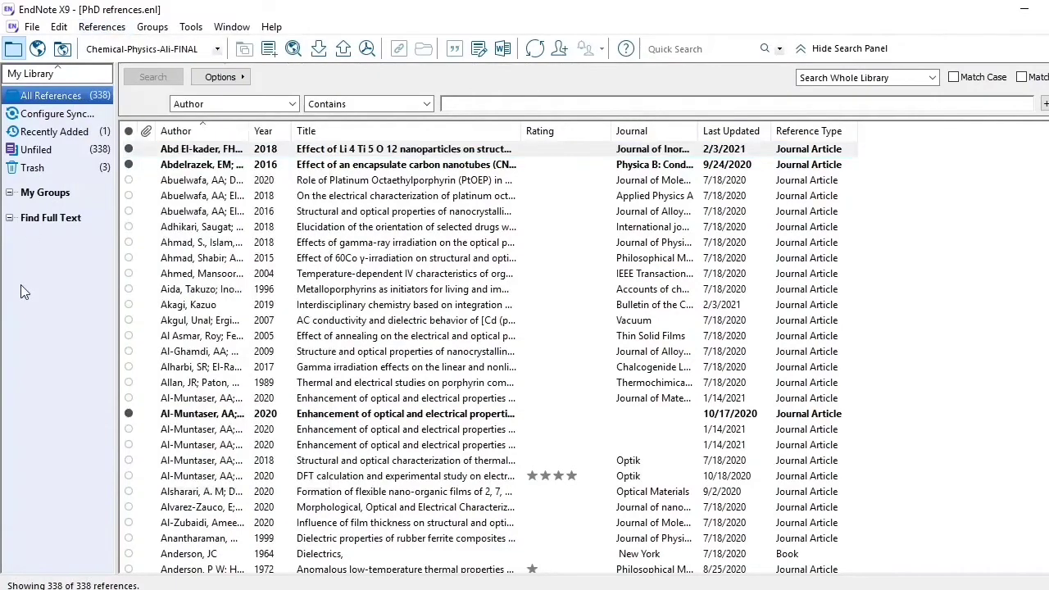
click(105, 27)
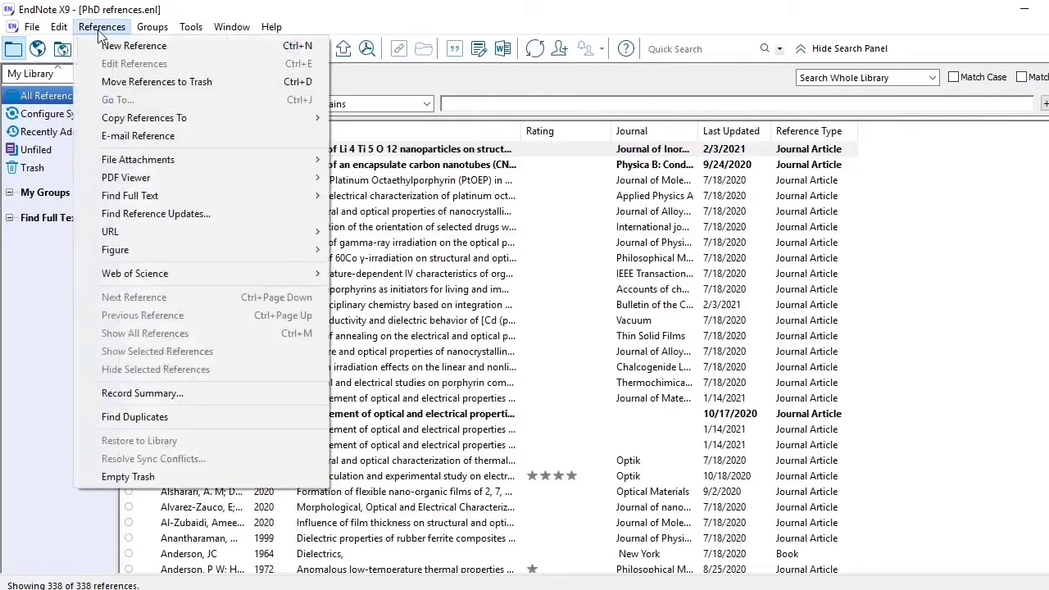
click(154, 46)
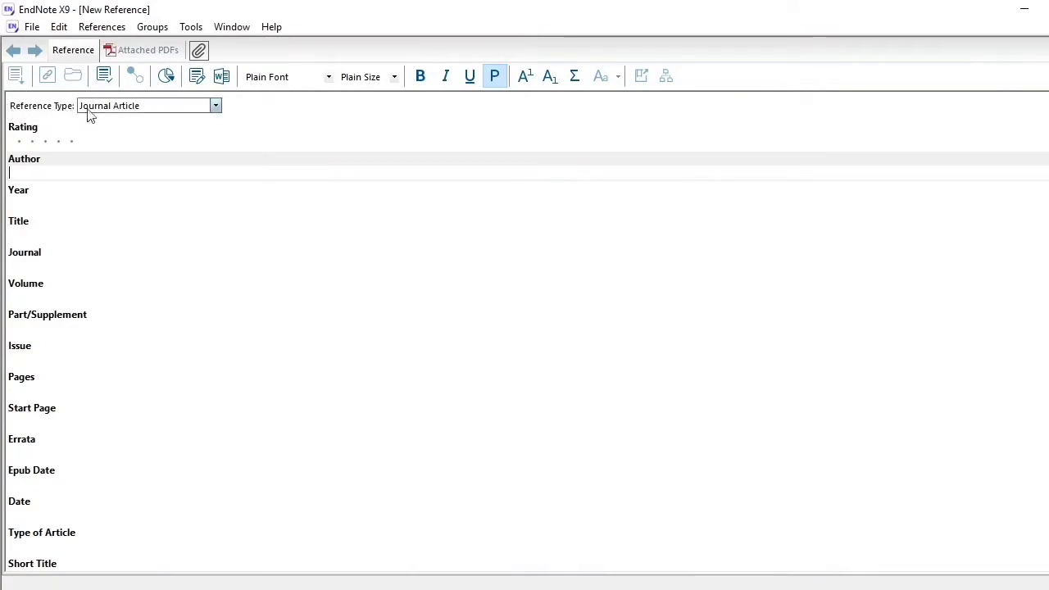
- Browse the available reference types and set the new reference's type to Journal Article
click(214, 112)
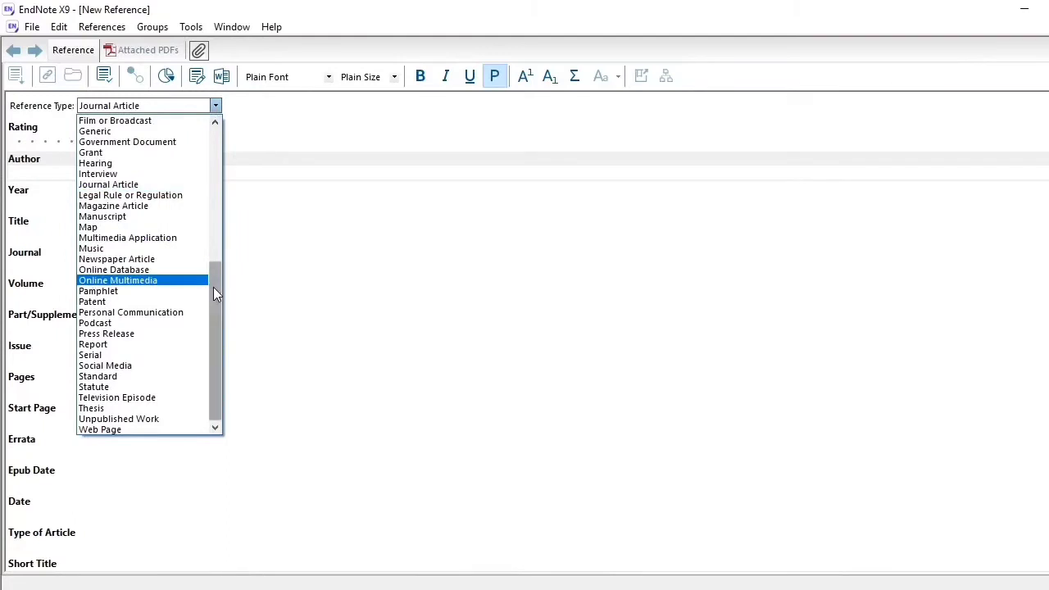
drag(213, 287, 208, 133)
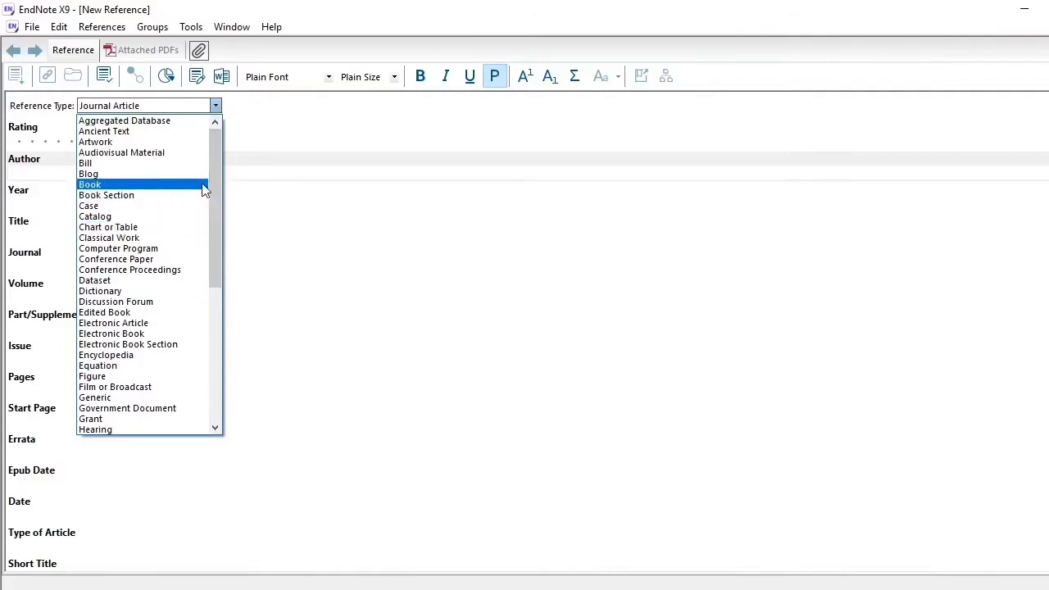
drag(216, 187, 206, 253)
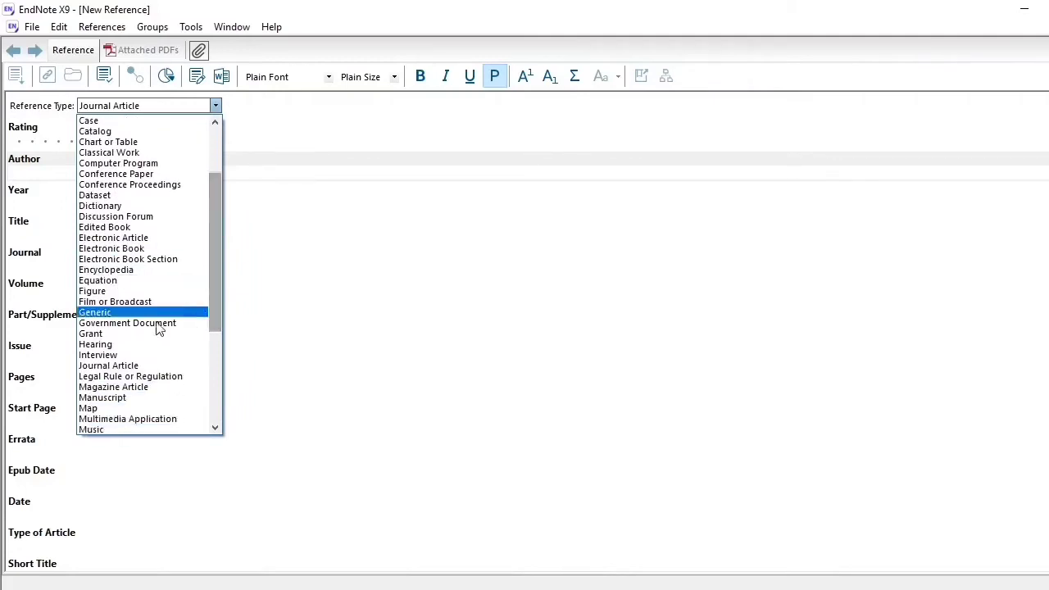
click(132, 366)
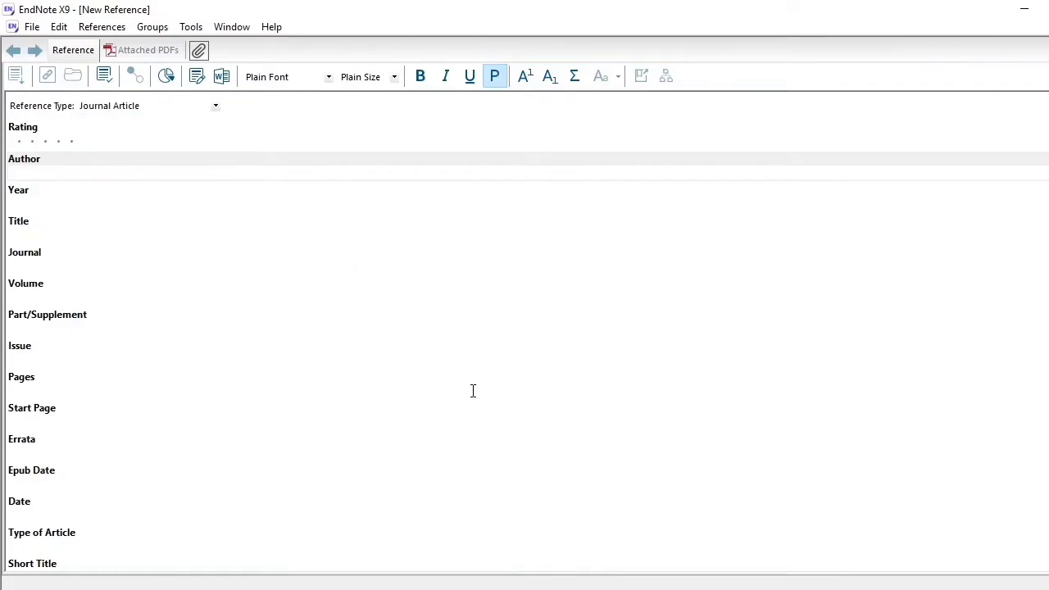
- Switch to 2018(1).pdf in Acrobat and copy the full author line below the article title
mouse_move(300, 587)
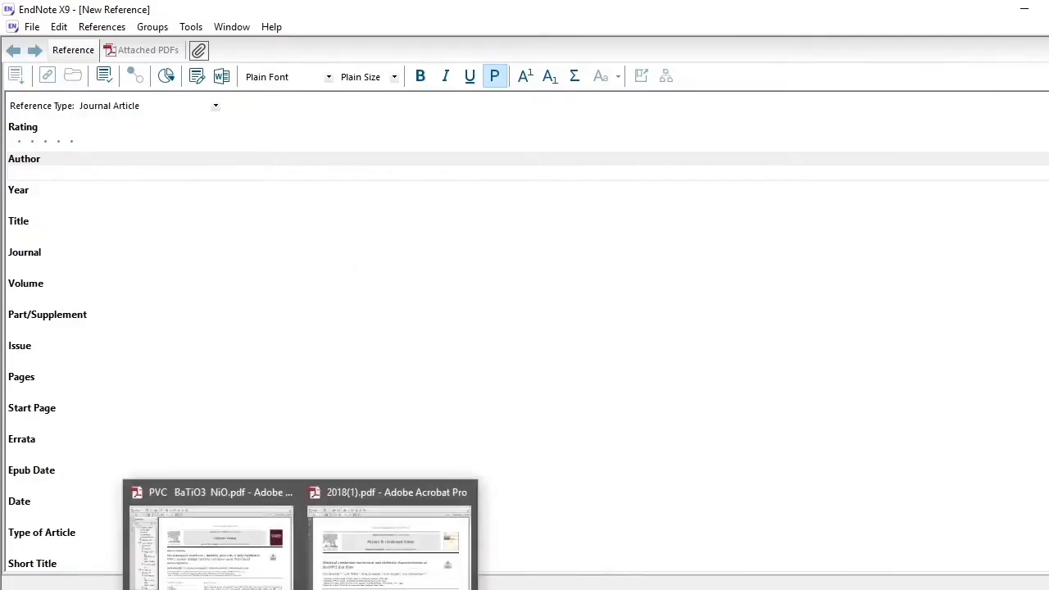
click(361, 569)
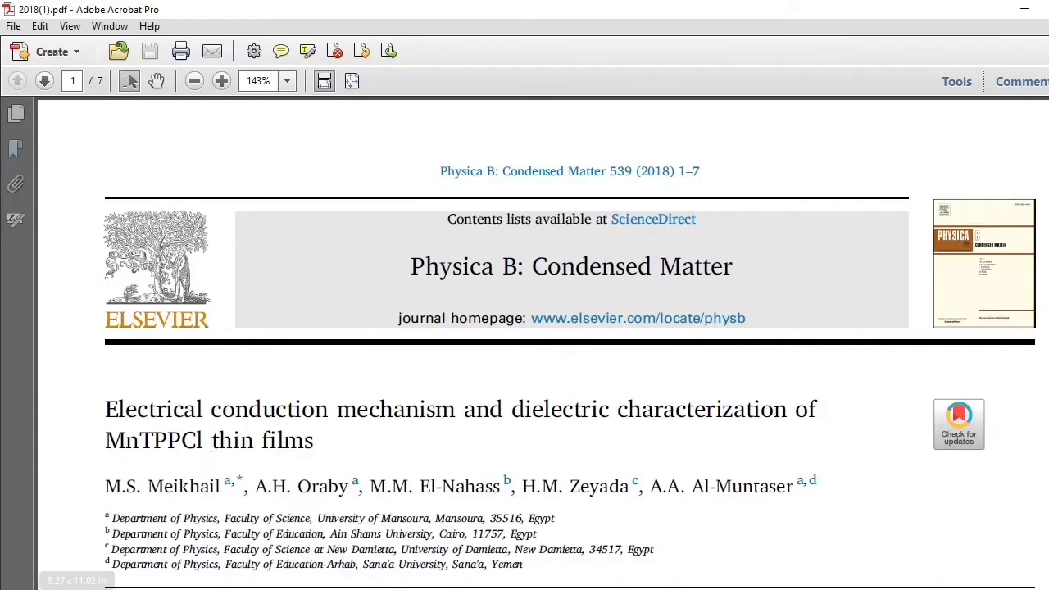
key(alt+Tab)
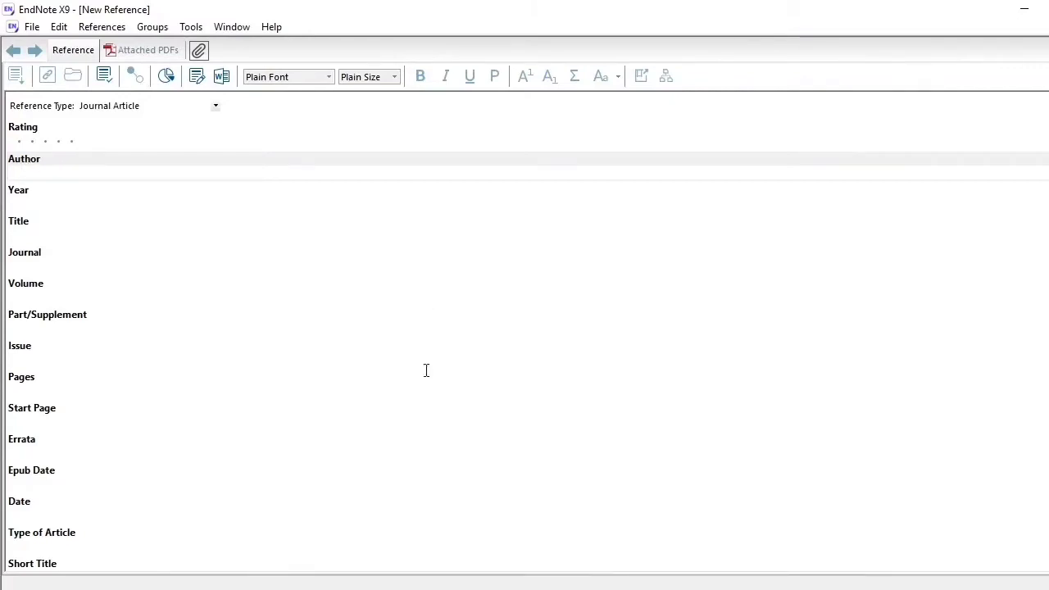
click(389, 533)
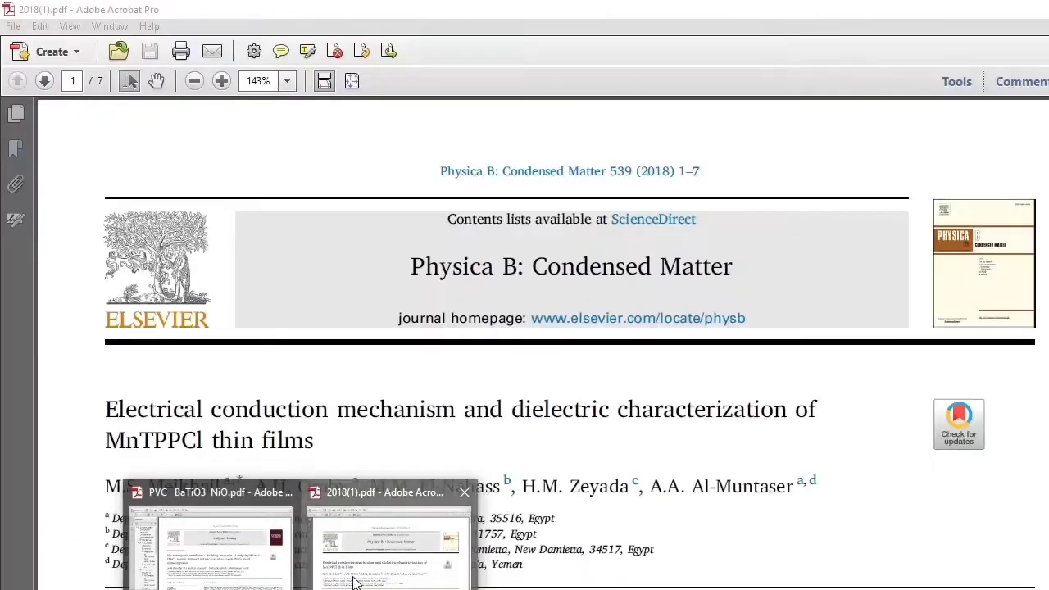
drag(111, 482, 819, 477)
right_click(770, 490)
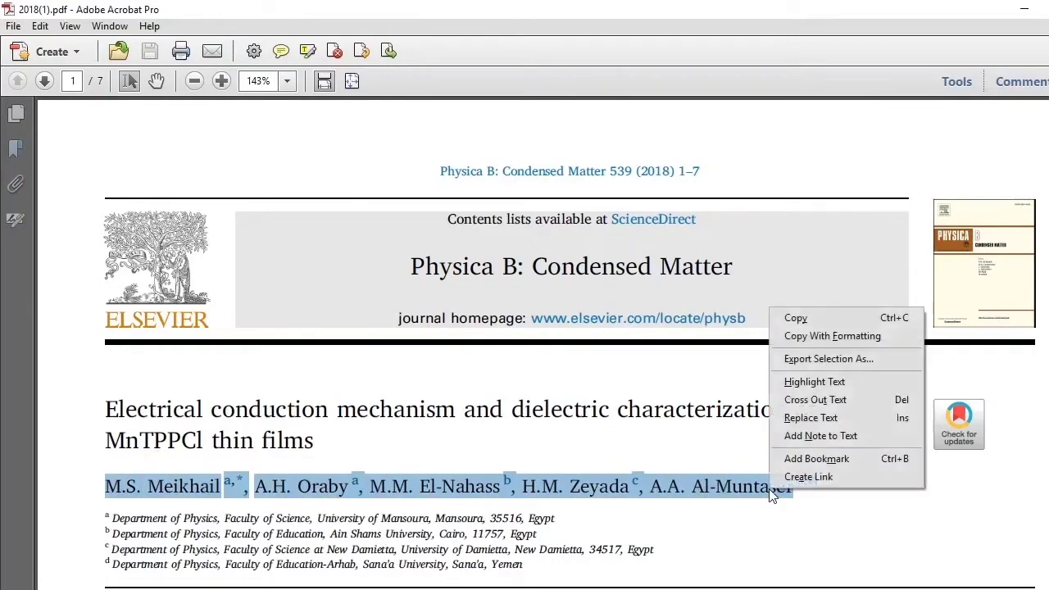
click(798, 319)
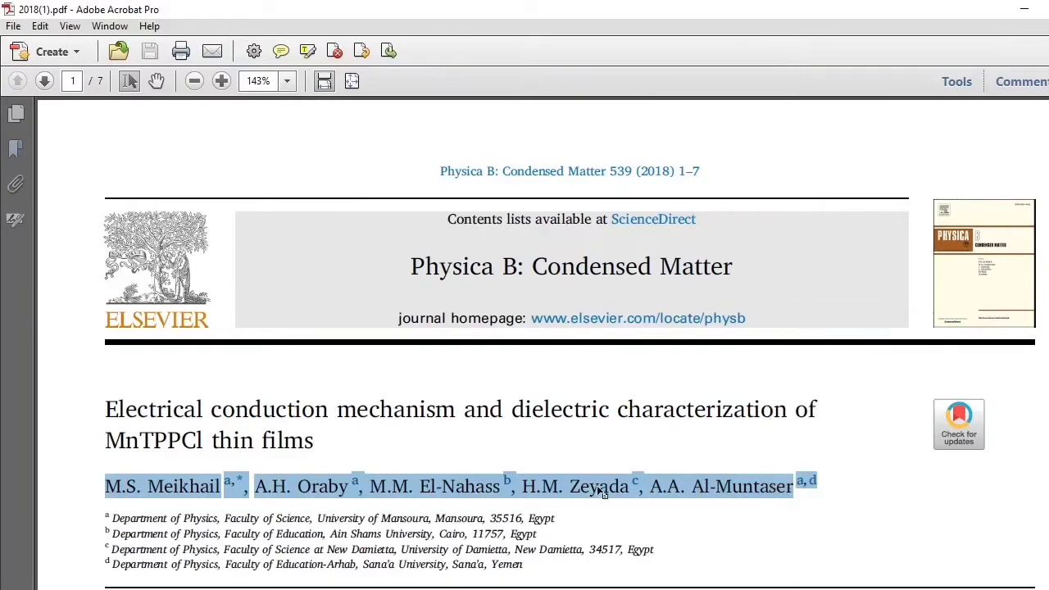
- Switch back to EndNote and paste the copied author line into the new reference's Author field
key(alt+Tab)
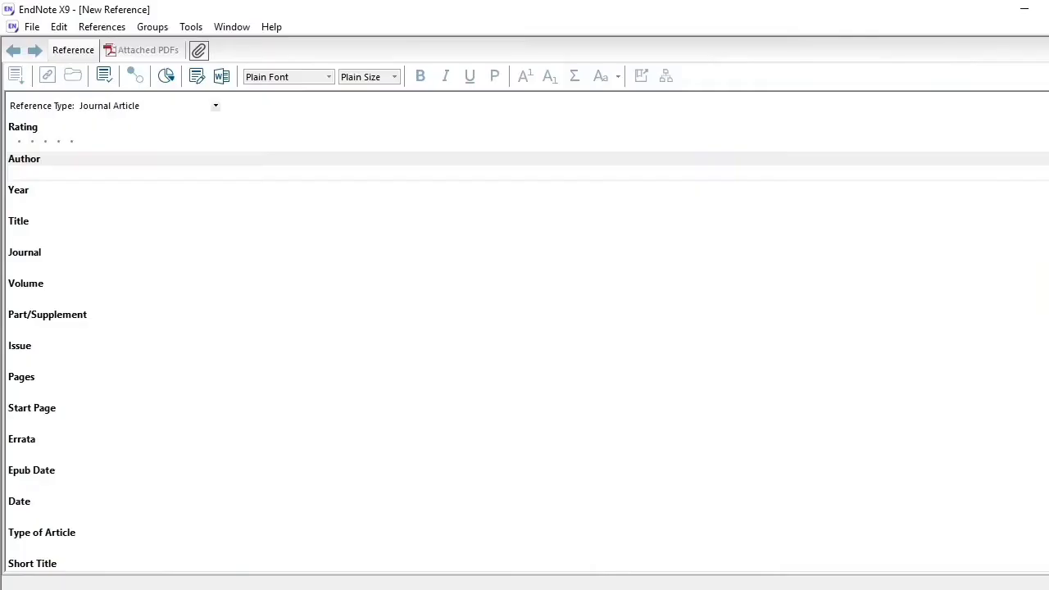
click(102, 171)
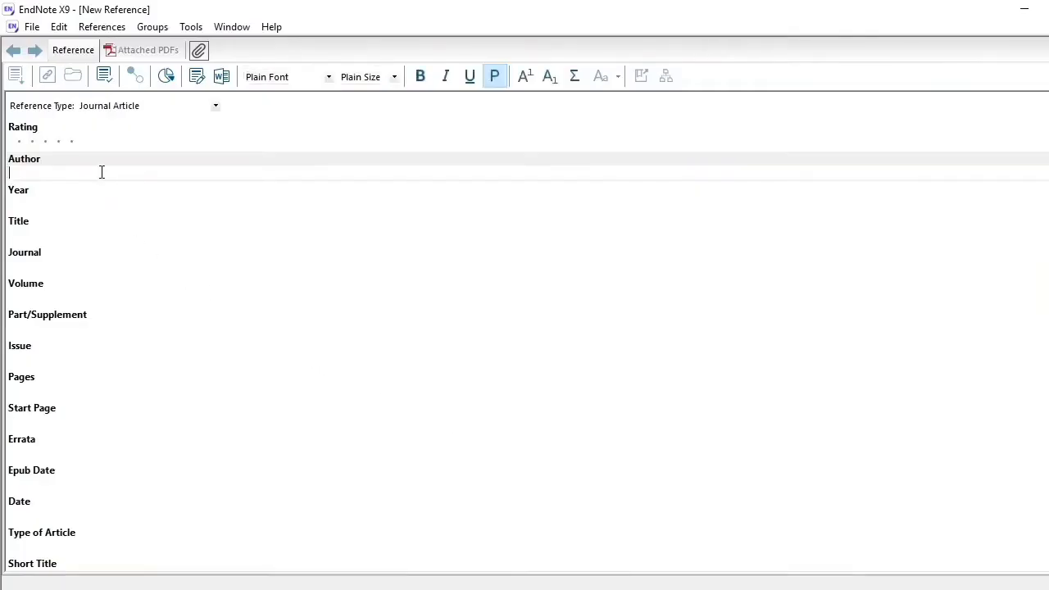
key(ctrl+v)
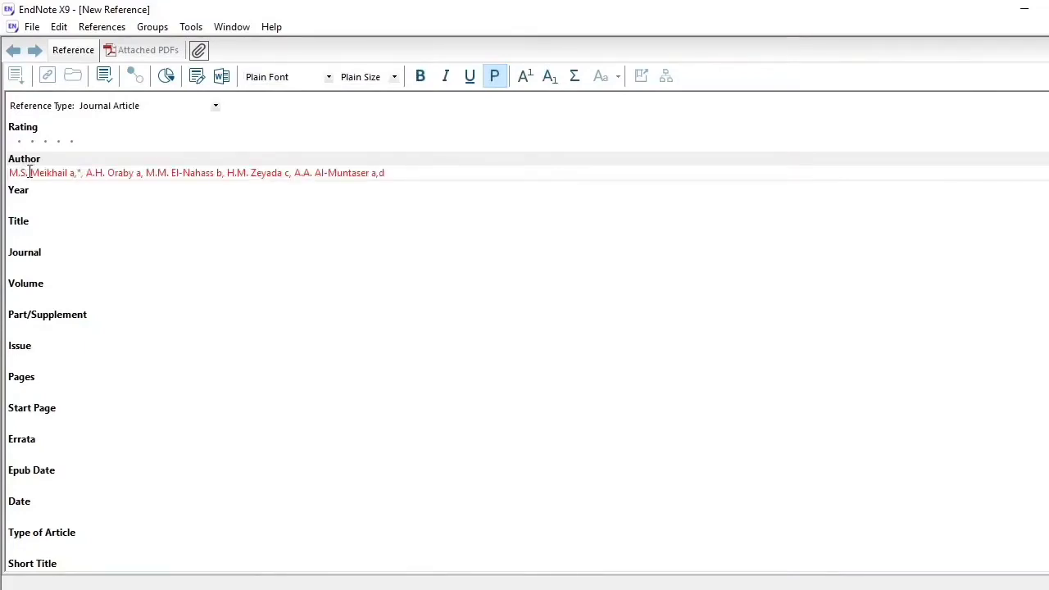
- Rewrite the first author as surname, comma, initials, removing the affiliation letter and asterisk
drag(28, 172, 10, 172)
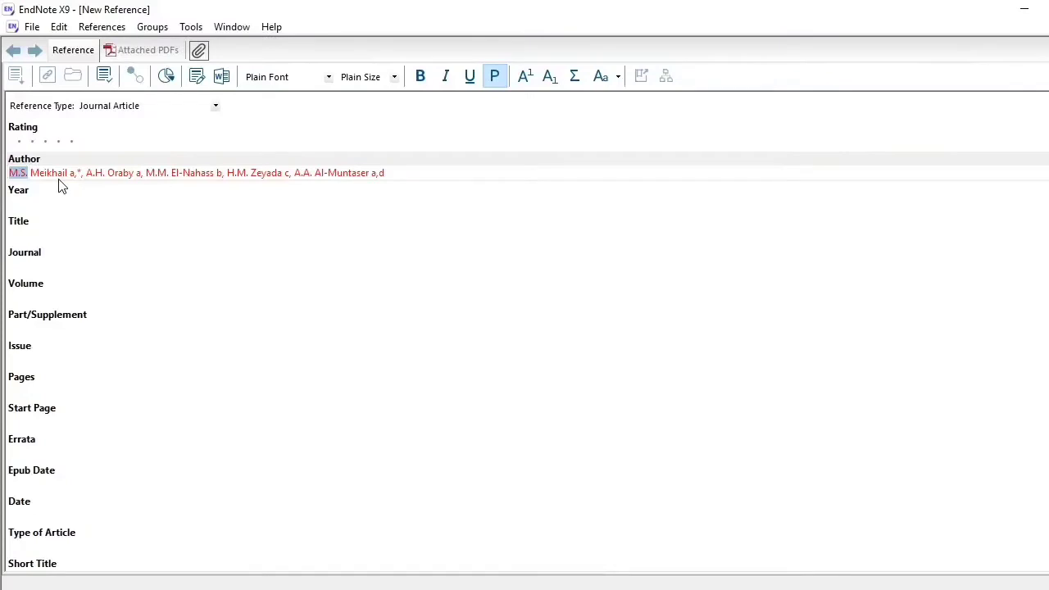
key(Delete)
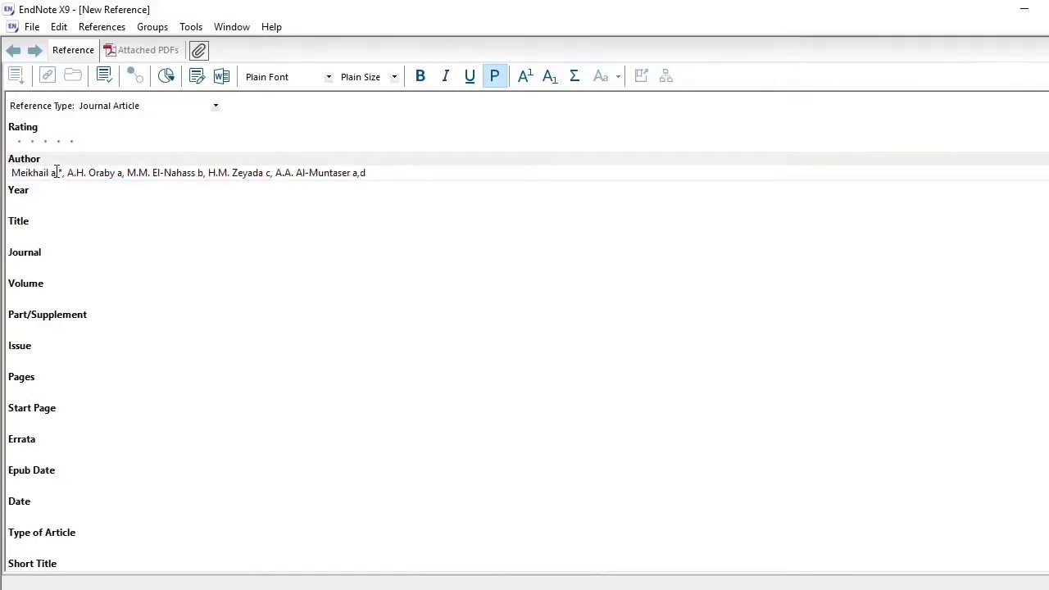
double_click(57, 172)
key(Delete)
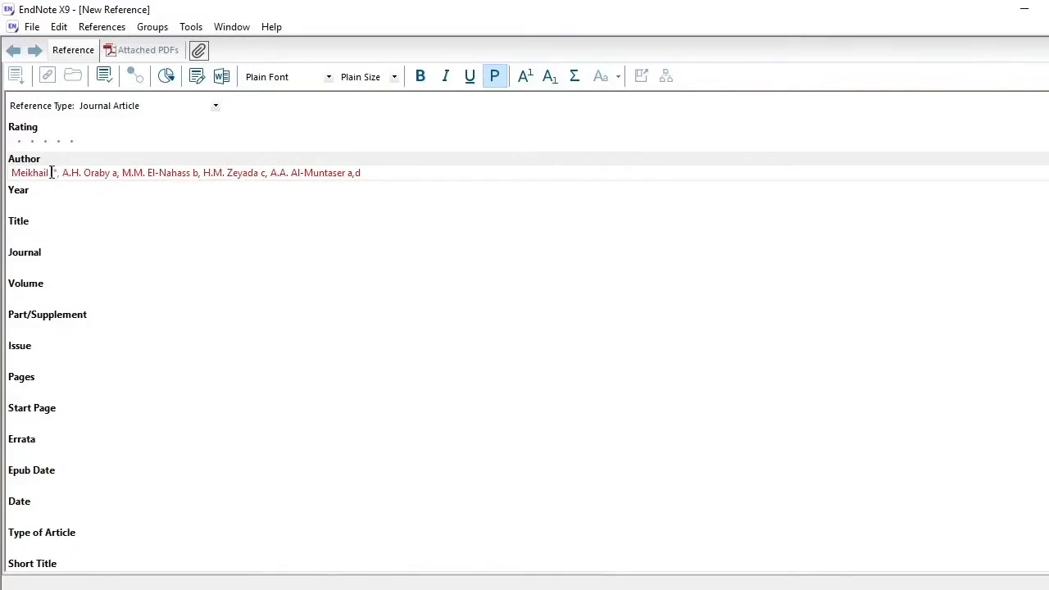
drag(54, 173, 59, 173)
text(M.S.)
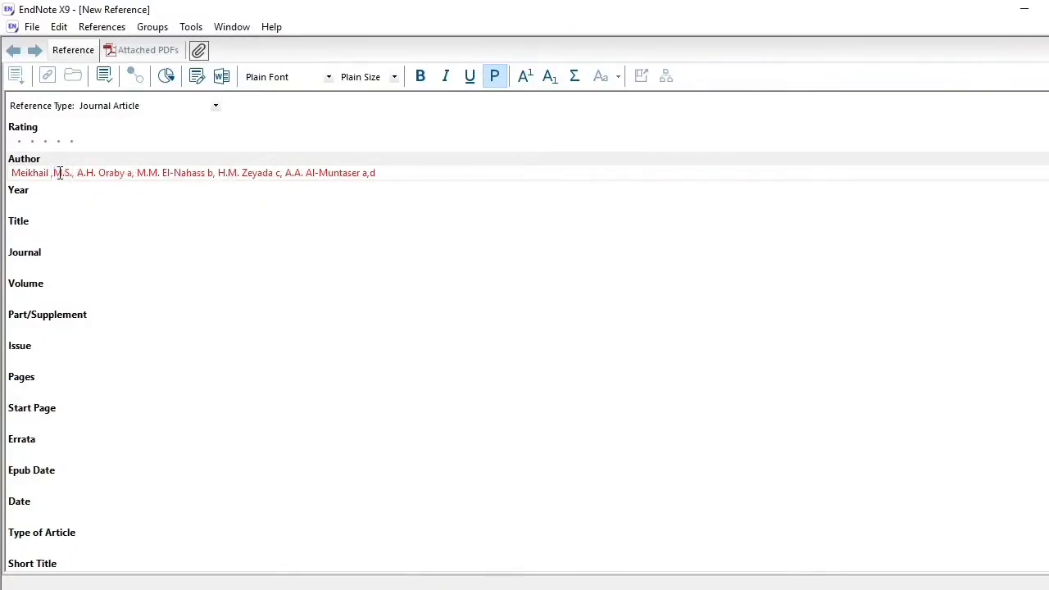
- Break the Author text after the first author's initials and remove the leftover comma and extra space before the second author
key(Delete)
key(Return)
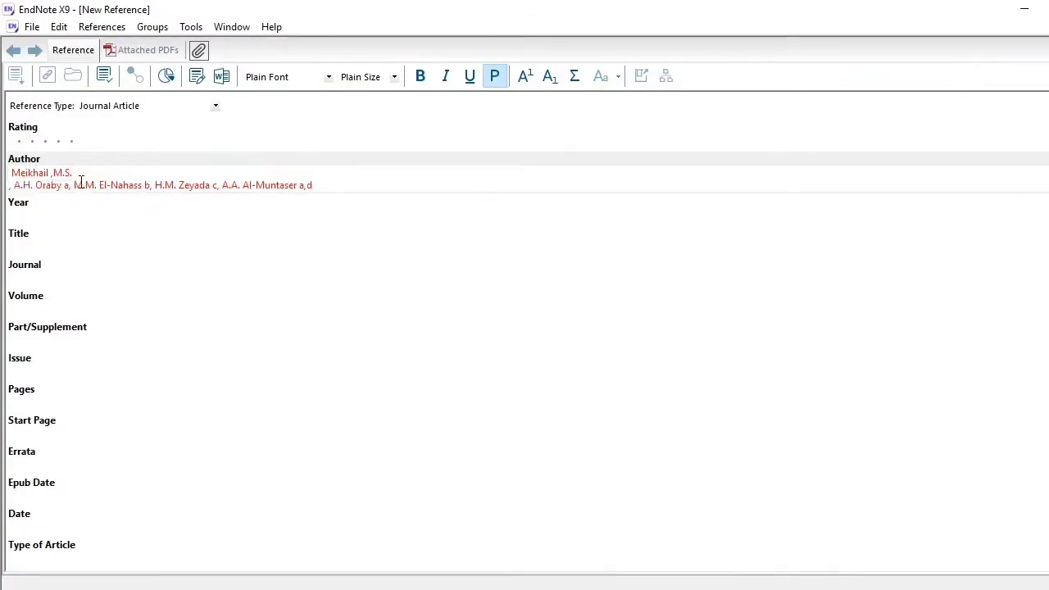
key(BackSpace)
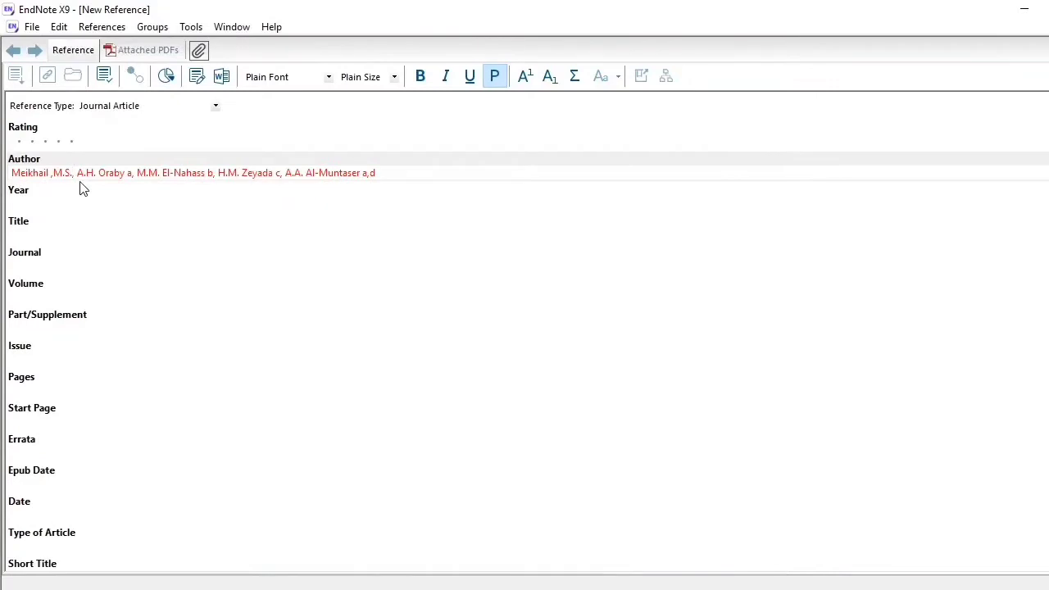
key(Return)
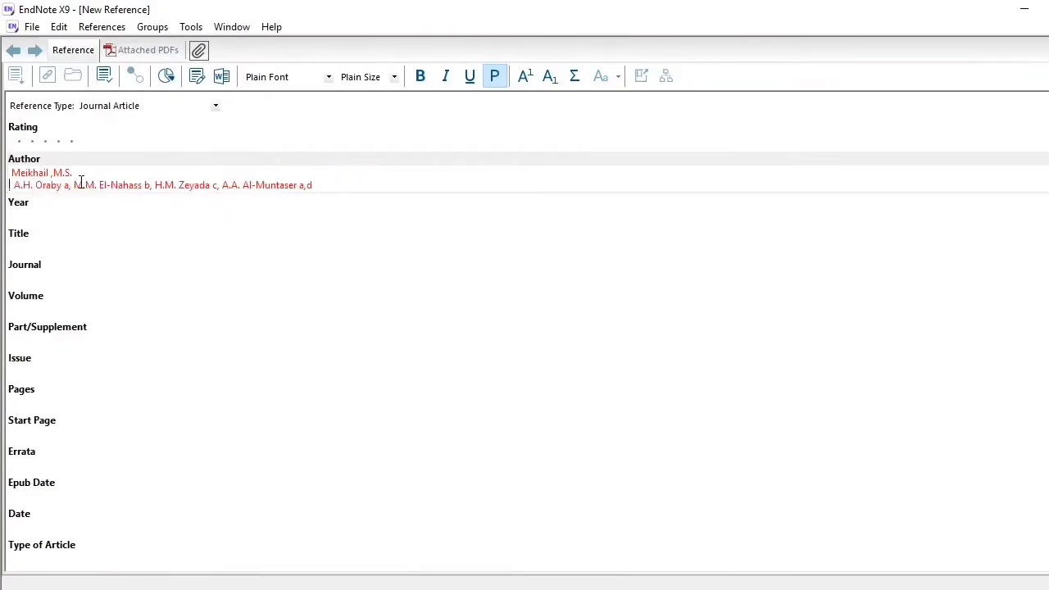
key(Delete)
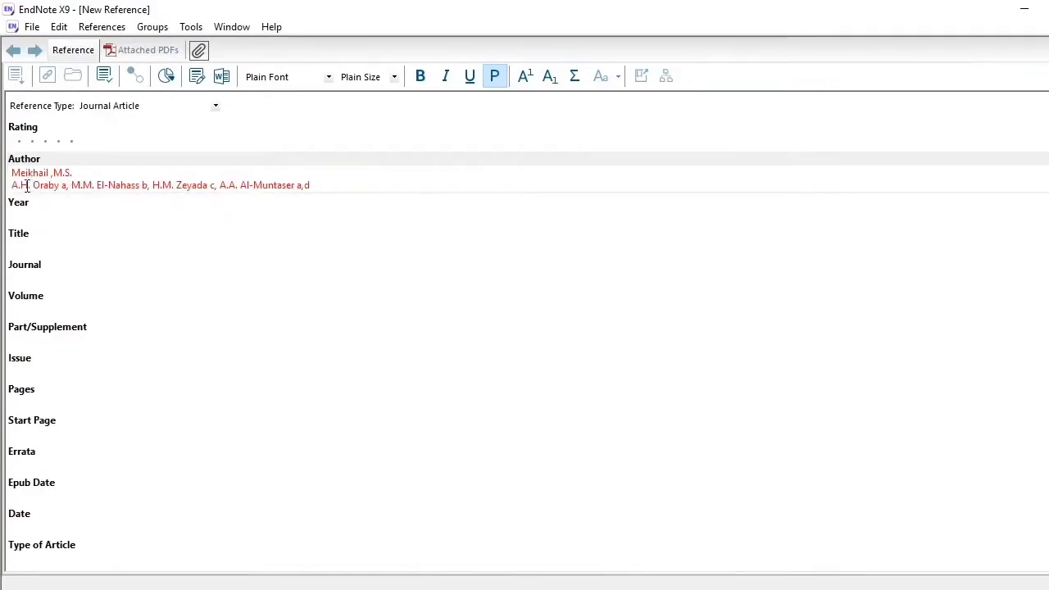
- Rewrite the second author as surname, comma, initials without the affiliation letter, and start a new line for the third author
drag(11, 185, 31, 185)
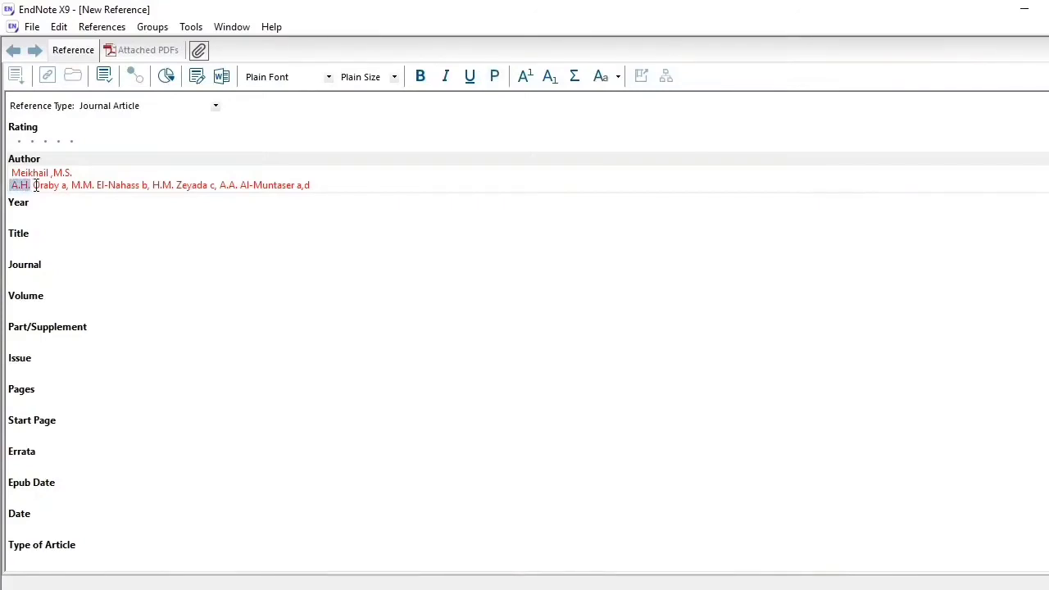
key(Delete)
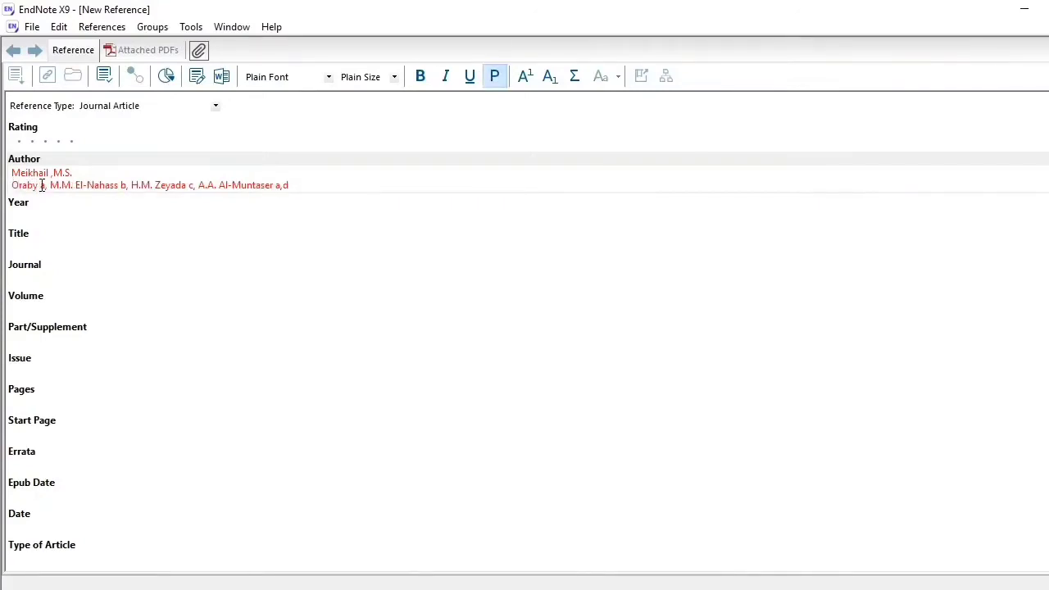
click(41, 185)
key(Delete)
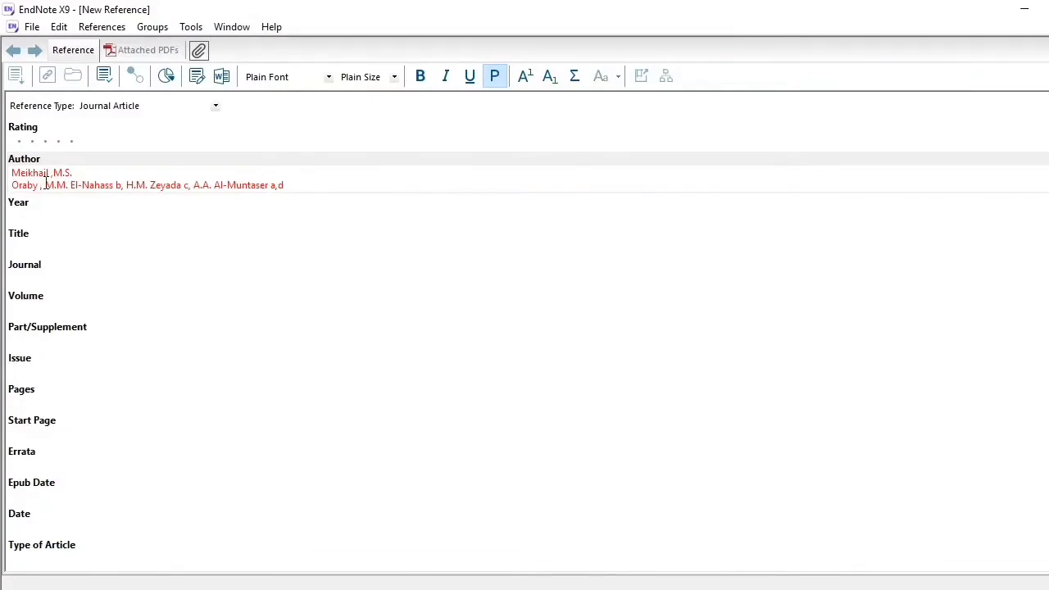
key(ctrl+v)
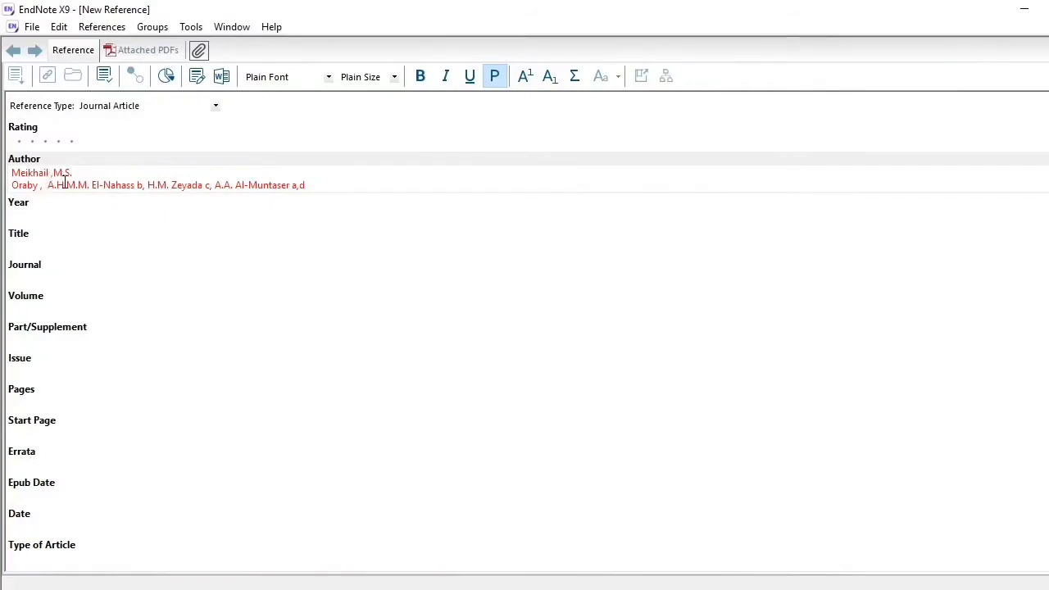
key(Return)
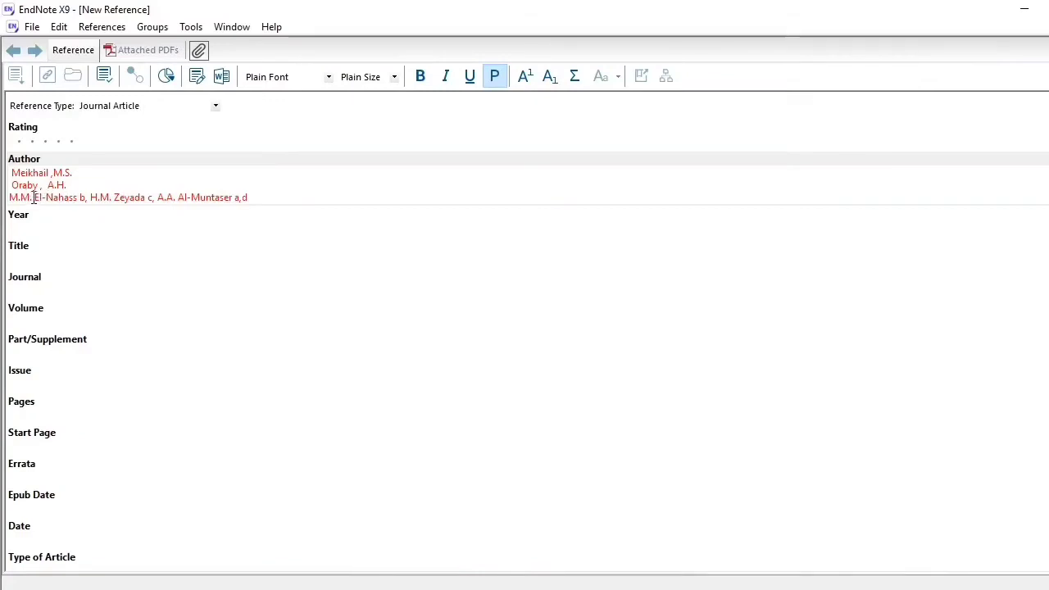
- Rewrite the third author as surname, comma, initials without the affiliation letter, and put the fourth author on a new line
drag(33, 198, 9, 199)
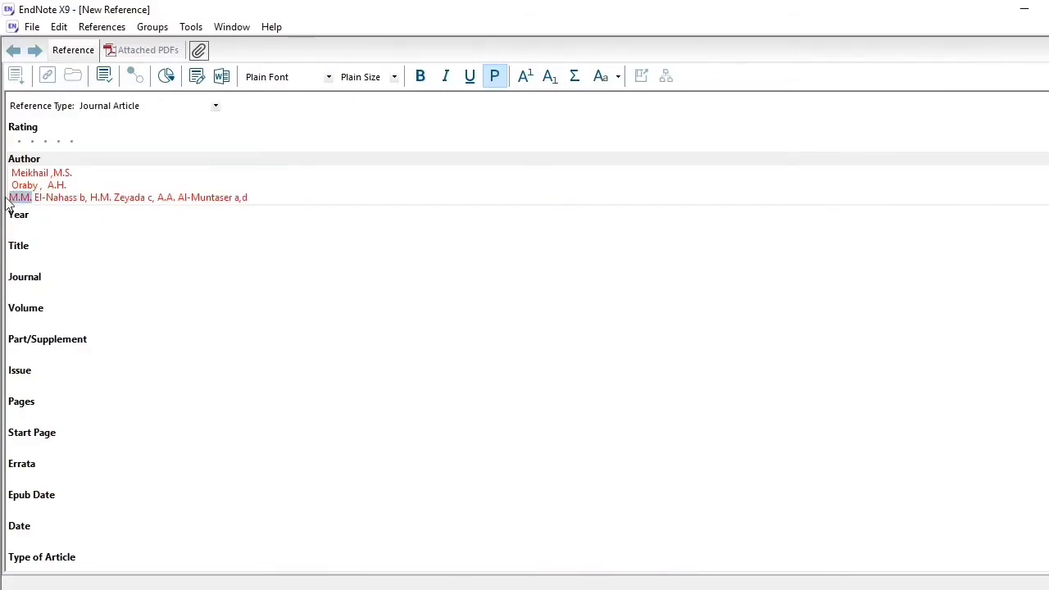
key(Delete)
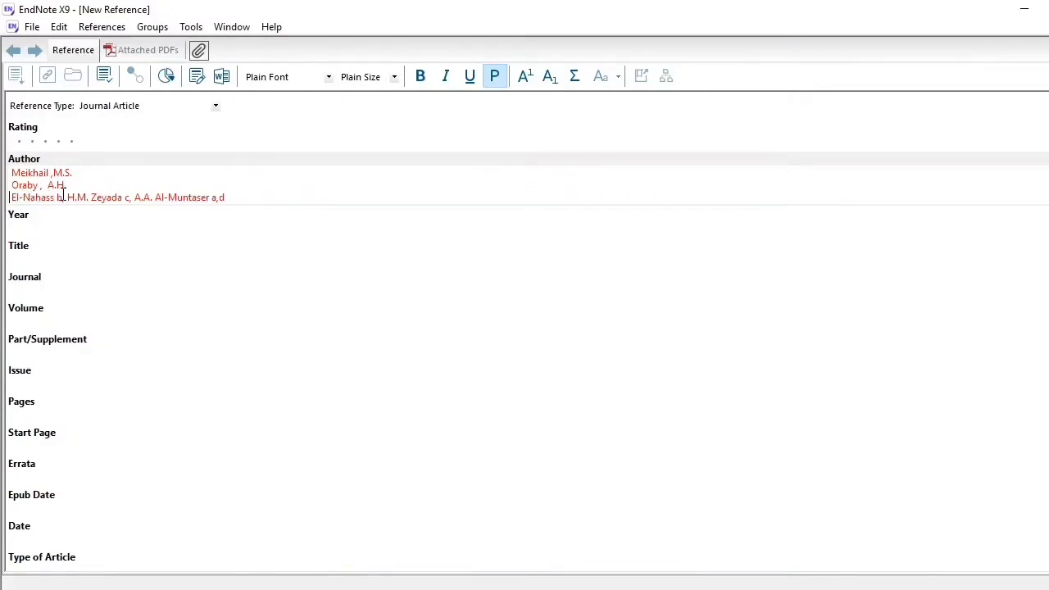
drag(57, 198, 66, 199)
key(Delete)
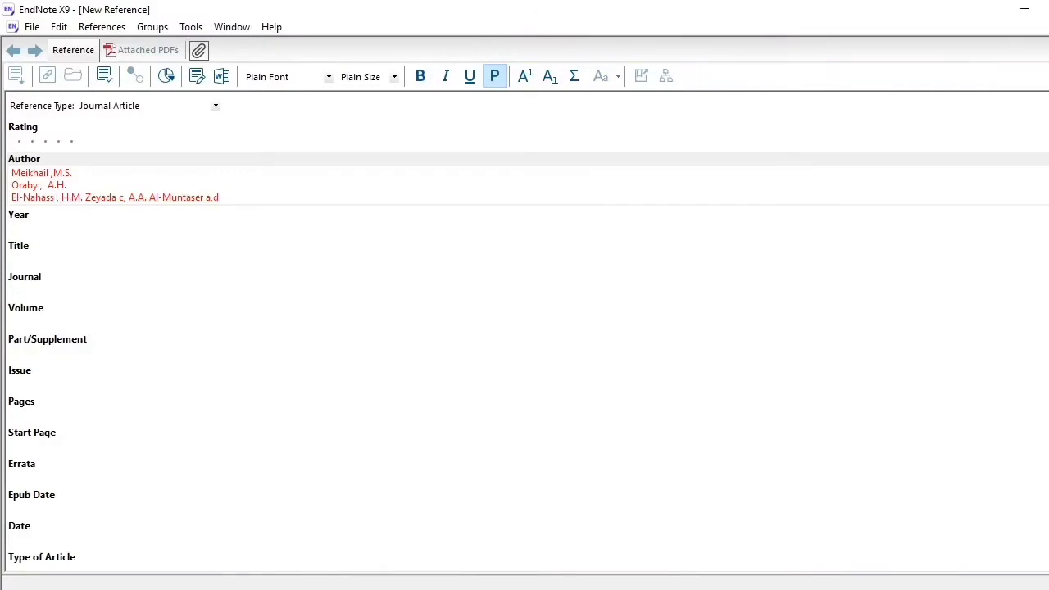
click(59, 197)
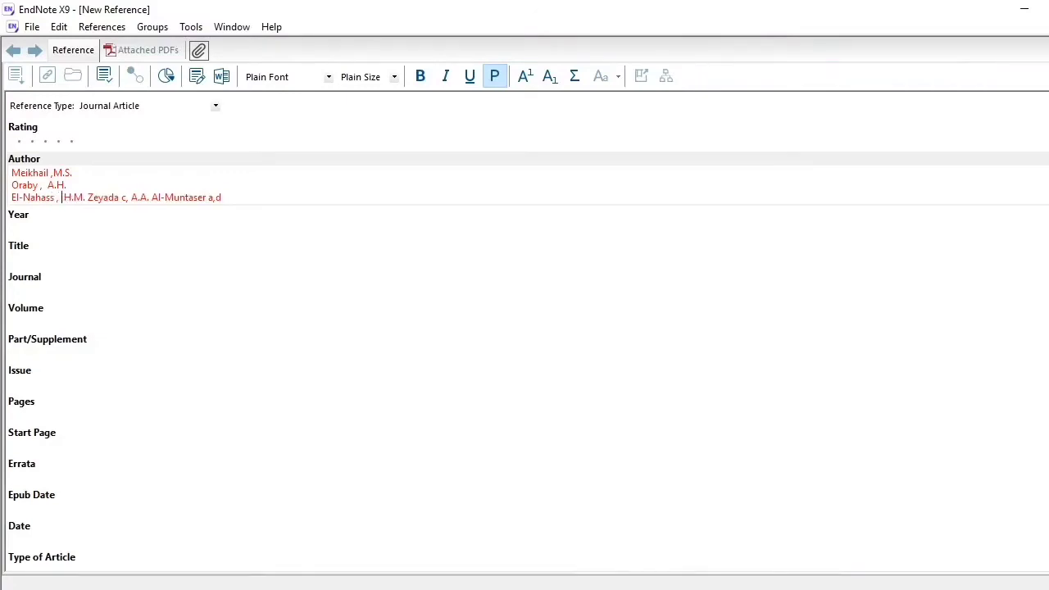
text(M.M.)
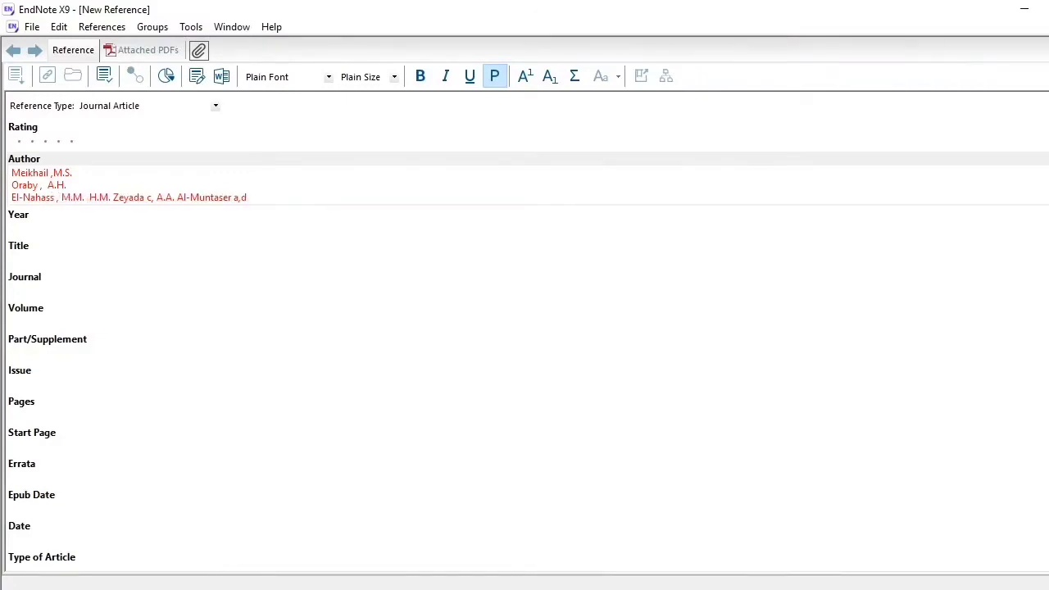
key(Return)
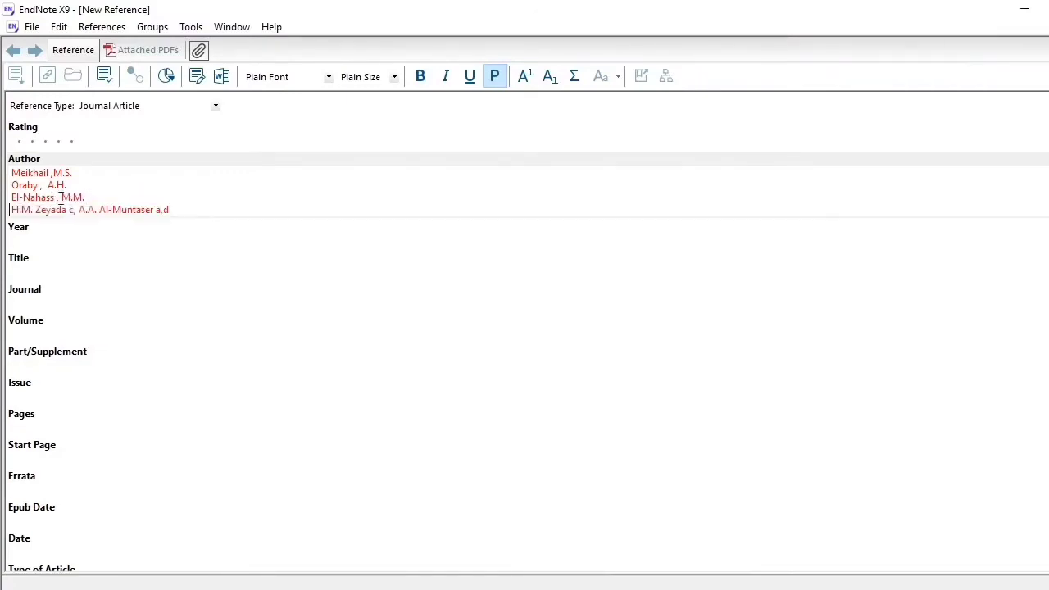
- Rewrite the fourth author as surname, comma, initials without the affiliation letter, and move the fifth author to a new line
click(10, 209)
click(11, 209)
drag(12, 209, 35, 210)
key(ctrl+x)
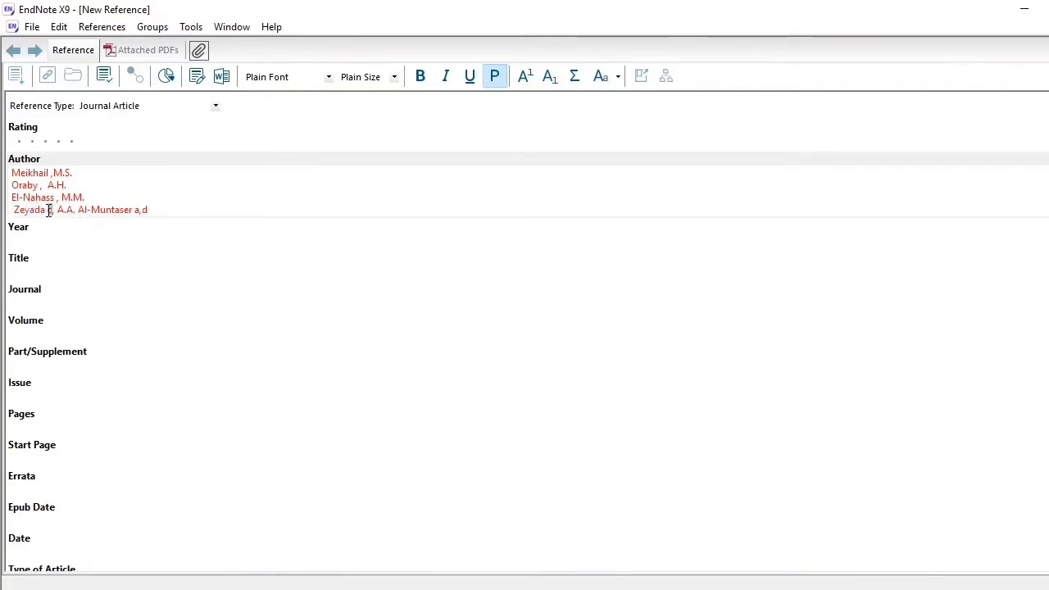
click(48, 211)
key(Delete)
key(Delete)
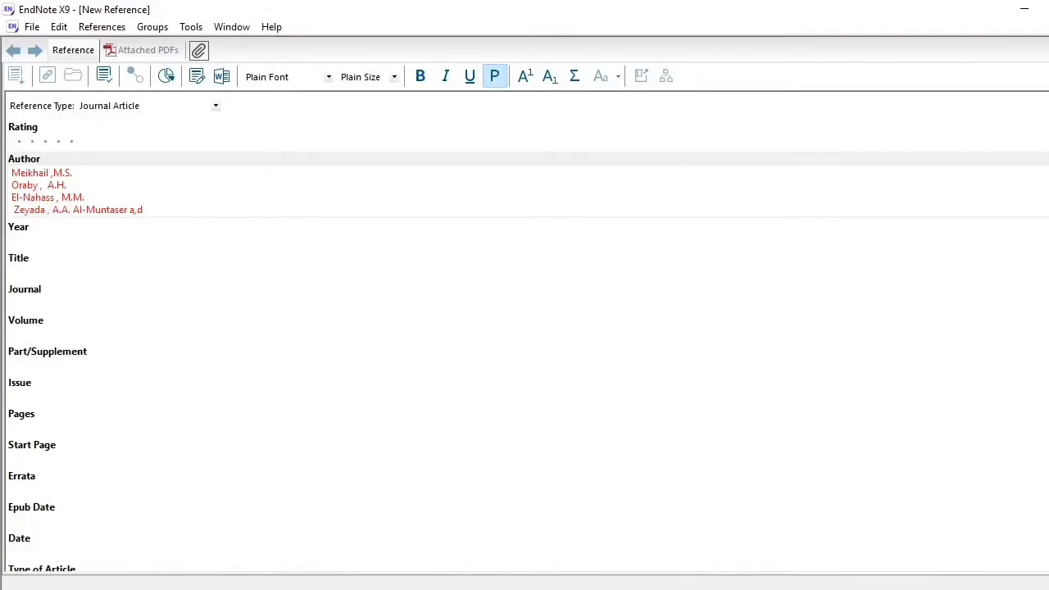
key(BackSpace)
text(H.M.)
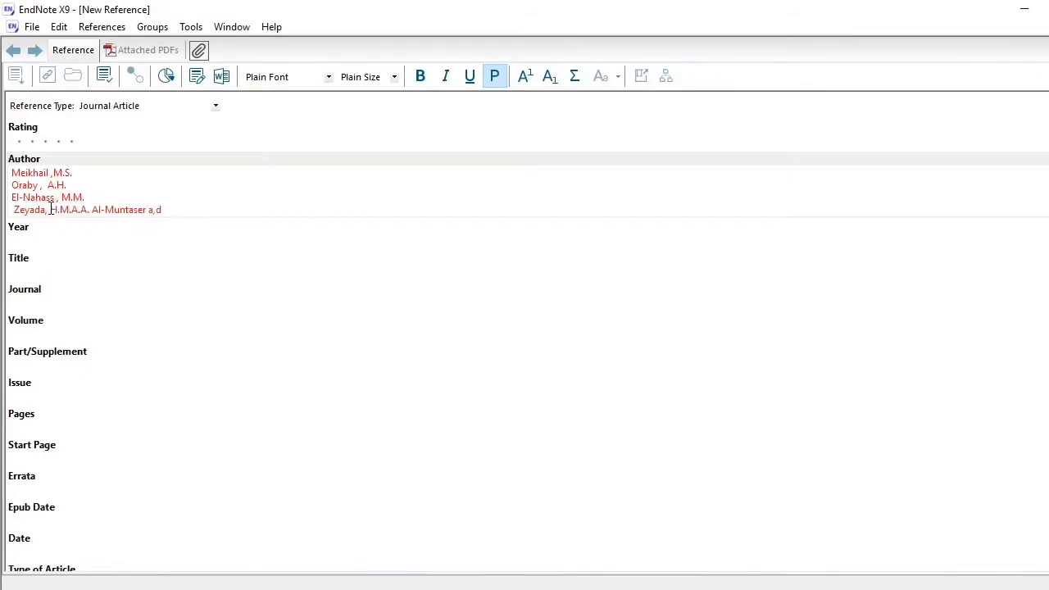
key(Return)
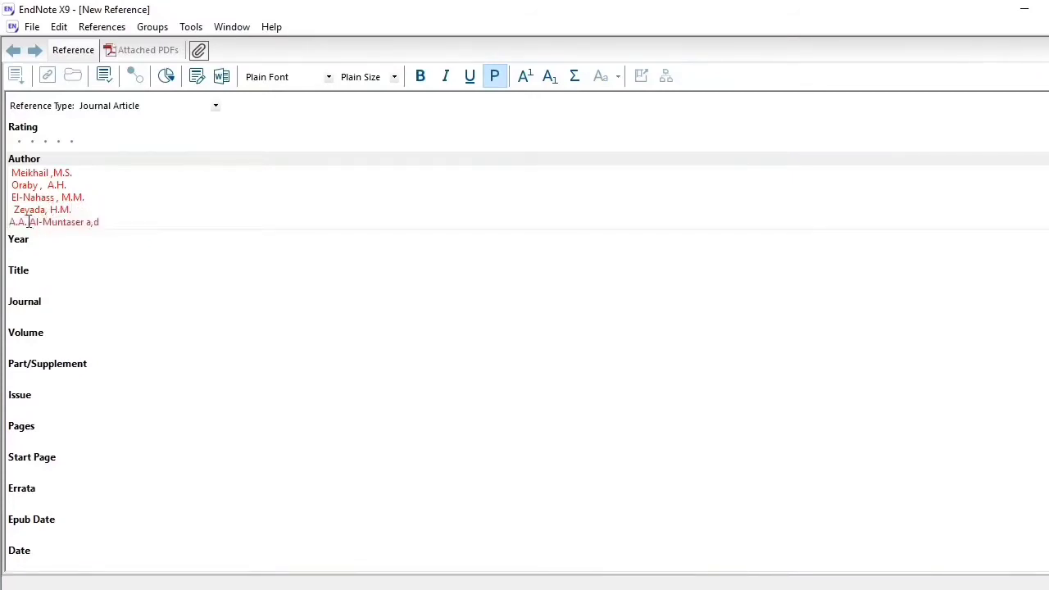
- Rewrite the fifth author as surname, comma, initials with periods, removing the leading initials and both affiliation letters
drag(28, 221, 10, 221)
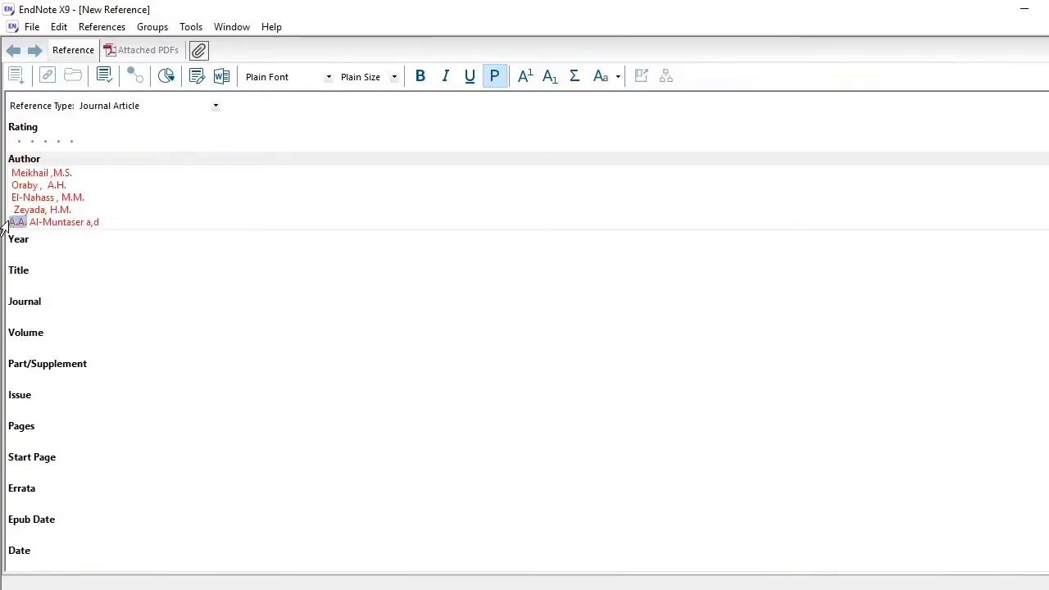
key(Delete)
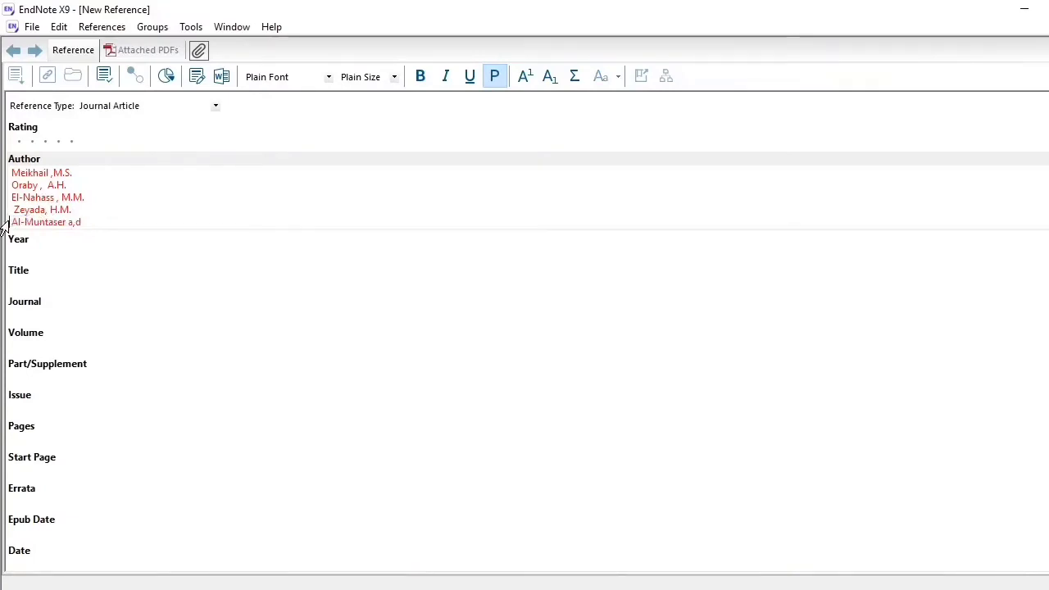
double_click(70, 221)
key(Delete)
key(BackSpace)
double_click(70, 222)
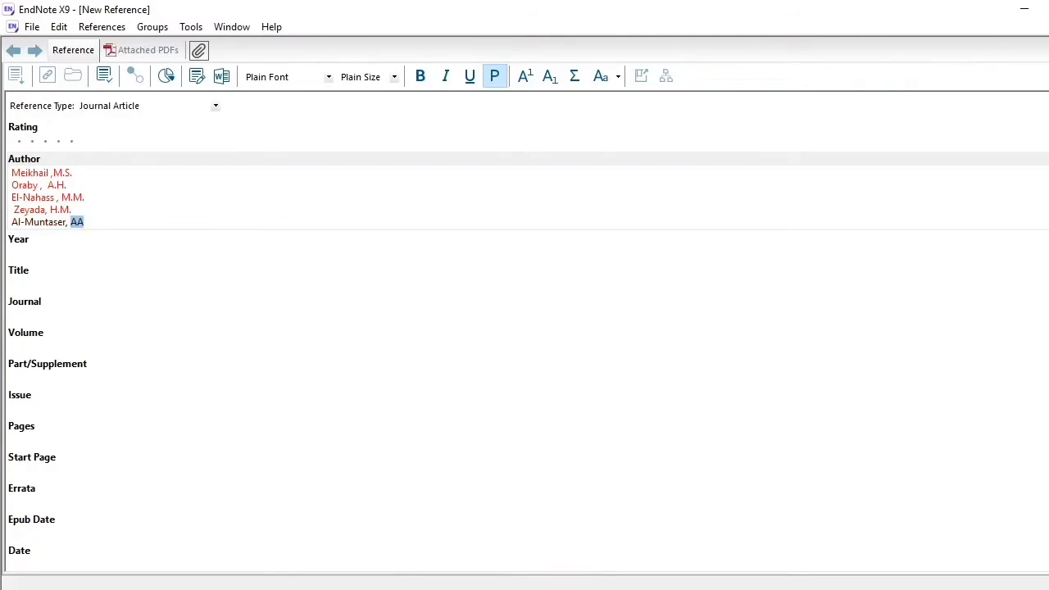
text(A.A.)
- Copy the publication year 2018 from the article PDF in Adobe Acrobat and paste it into the EndNote reference's Year field
click(379, 558)
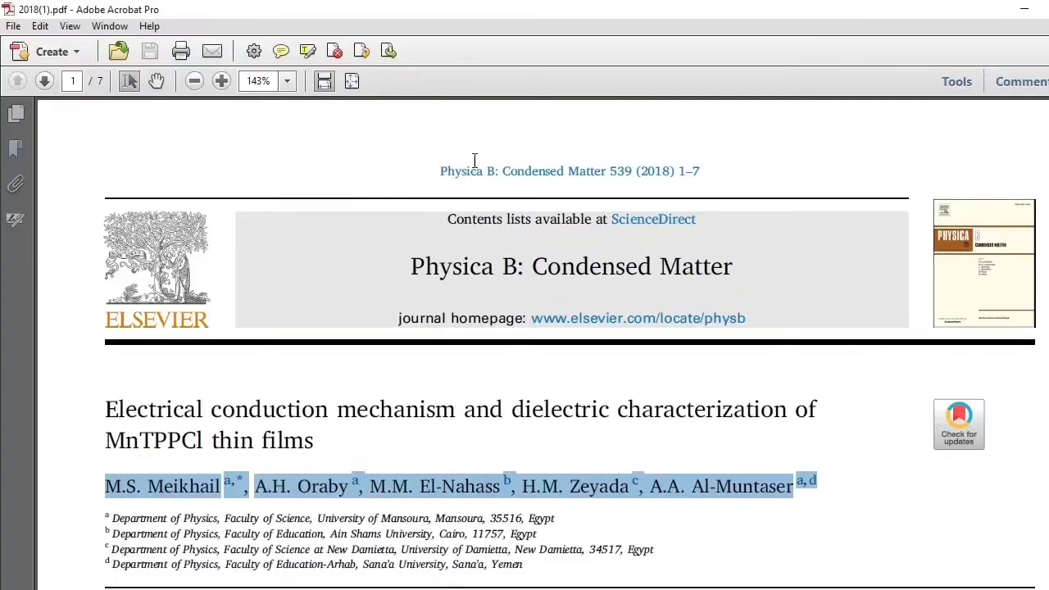
drag(642, 171, 670, 170)
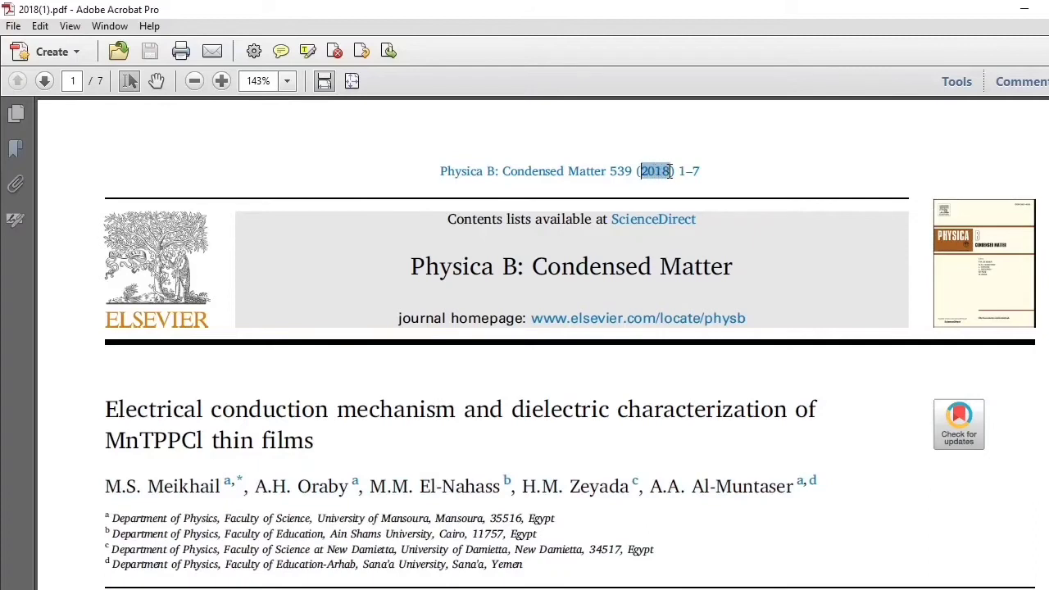
right_click(672, 172)
click(694, 181)
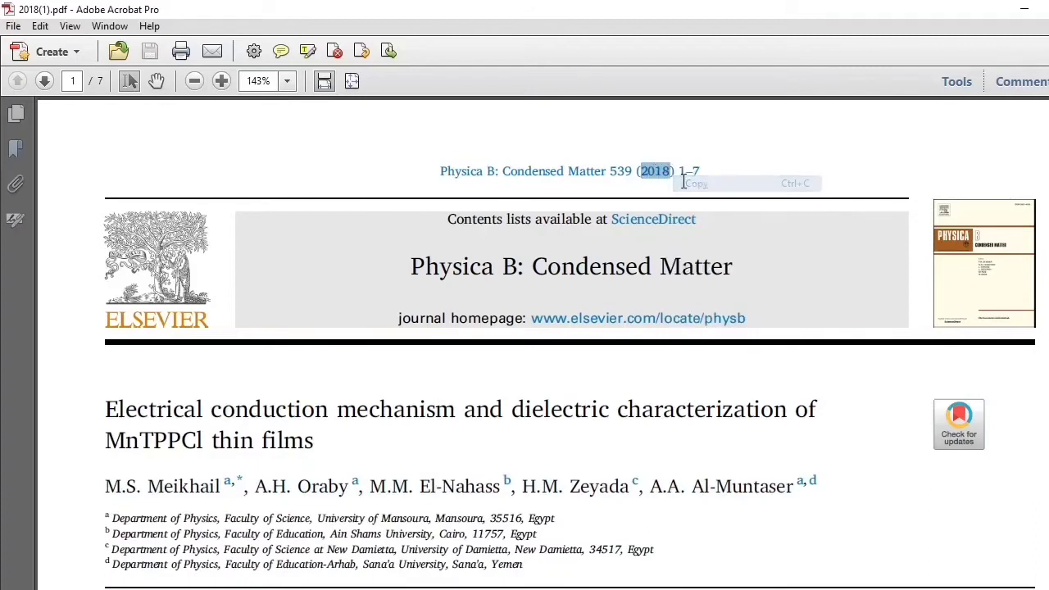
key(alt+Tab)
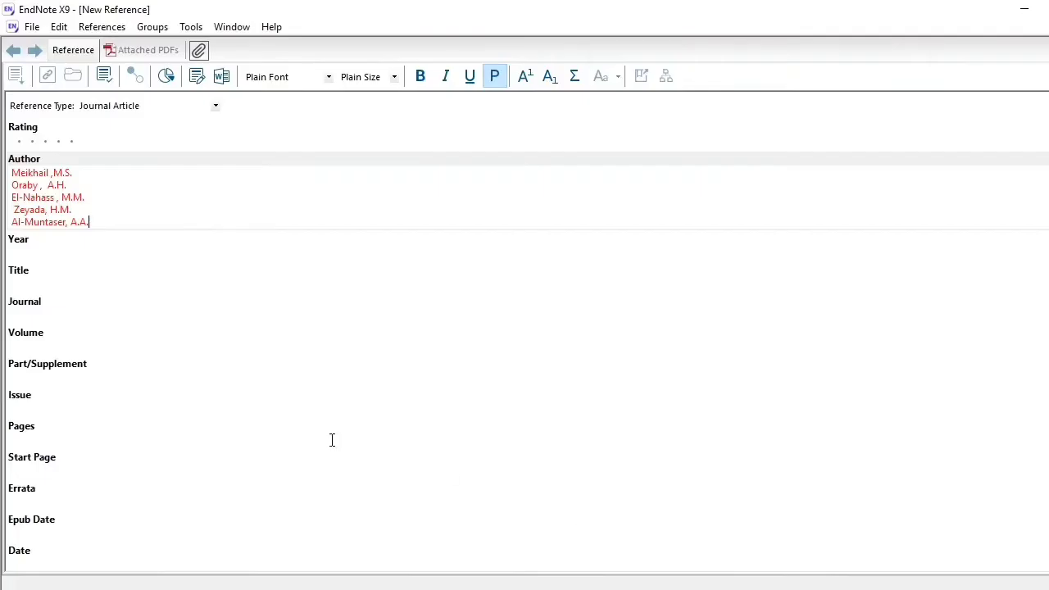
click(25, 252)
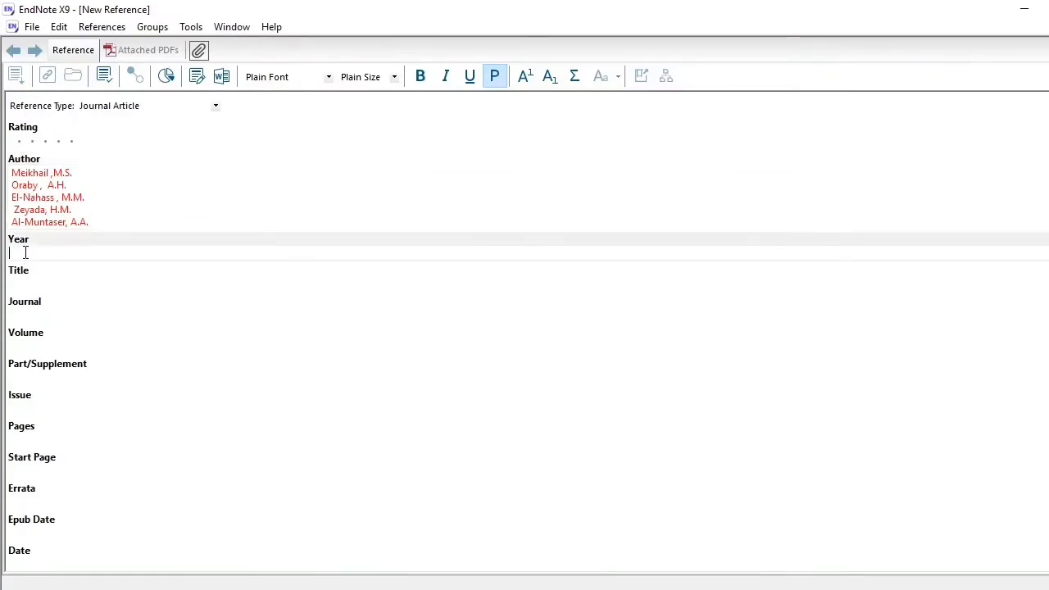
key(ctrl+v)
- Copy the article title "Electrical conduction mechanism and dielectric characterization of MnTPPCl thin films" from the Acrobat PDF into EndNote's Title field as a single line
click(17, 282)
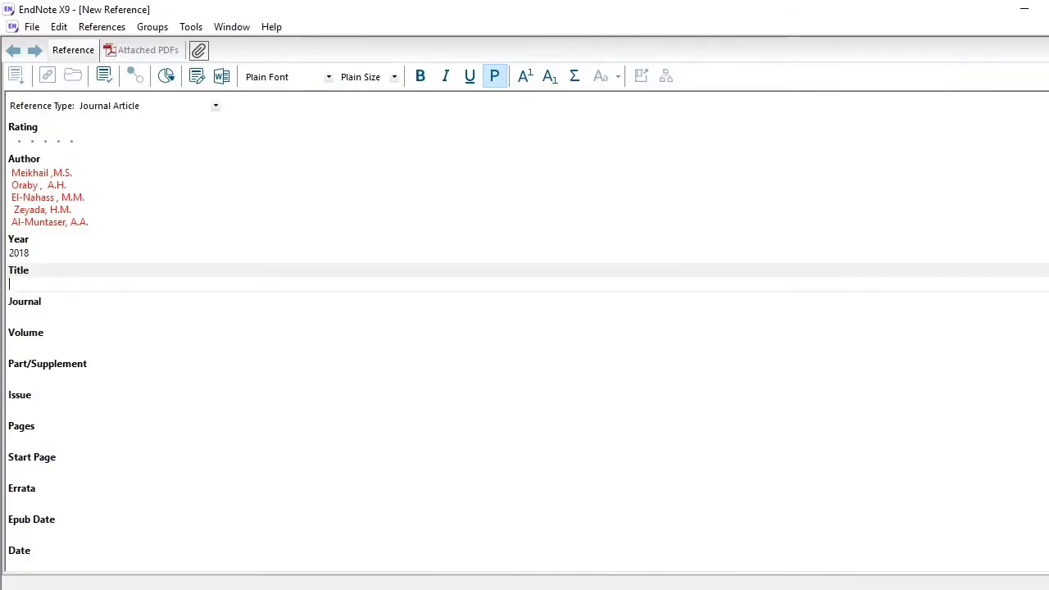
click(459, 536)
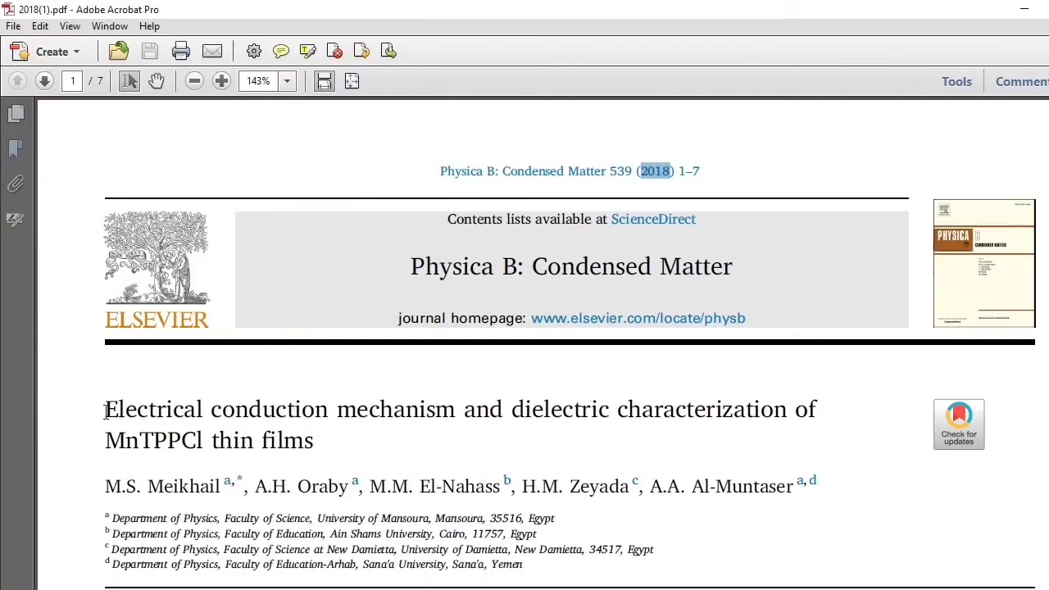
drag(105, 412, 315, 448)
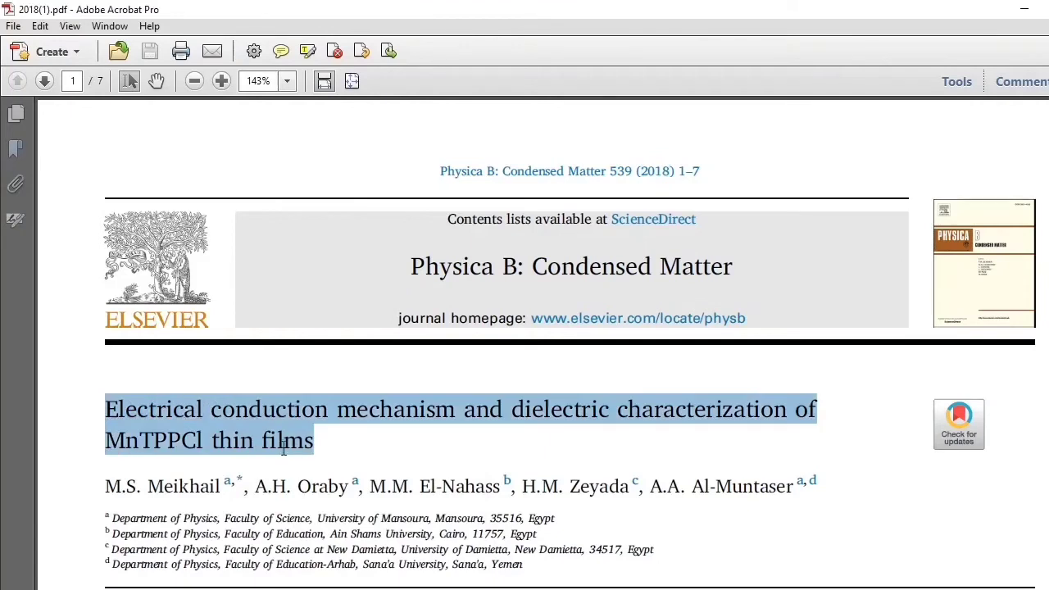
right_click(262, 409)
click(289, 215)
key(alt+Tab)
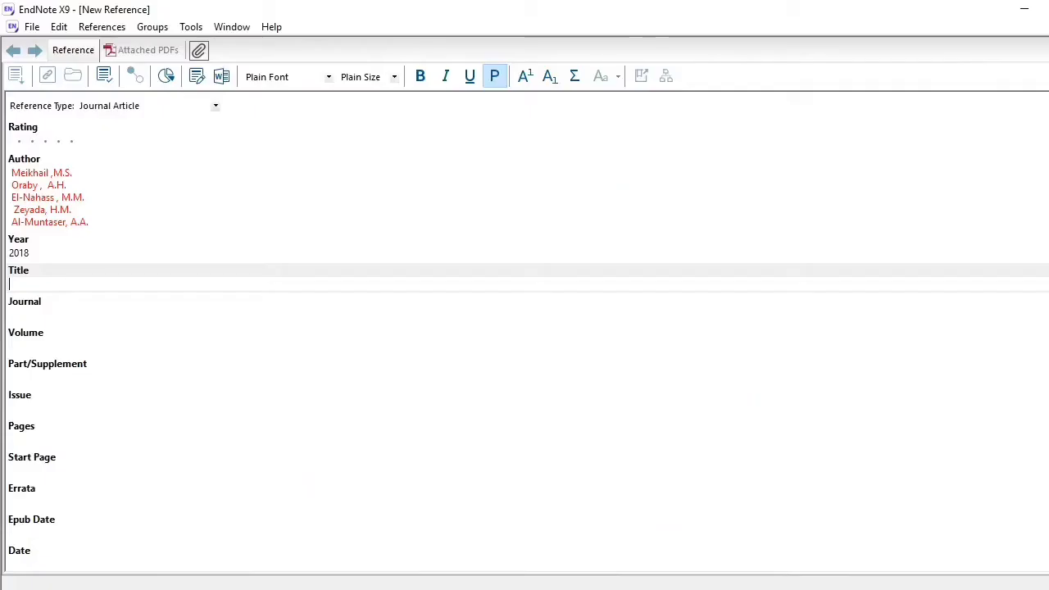
click(109, 283)
key(ctrl+v)
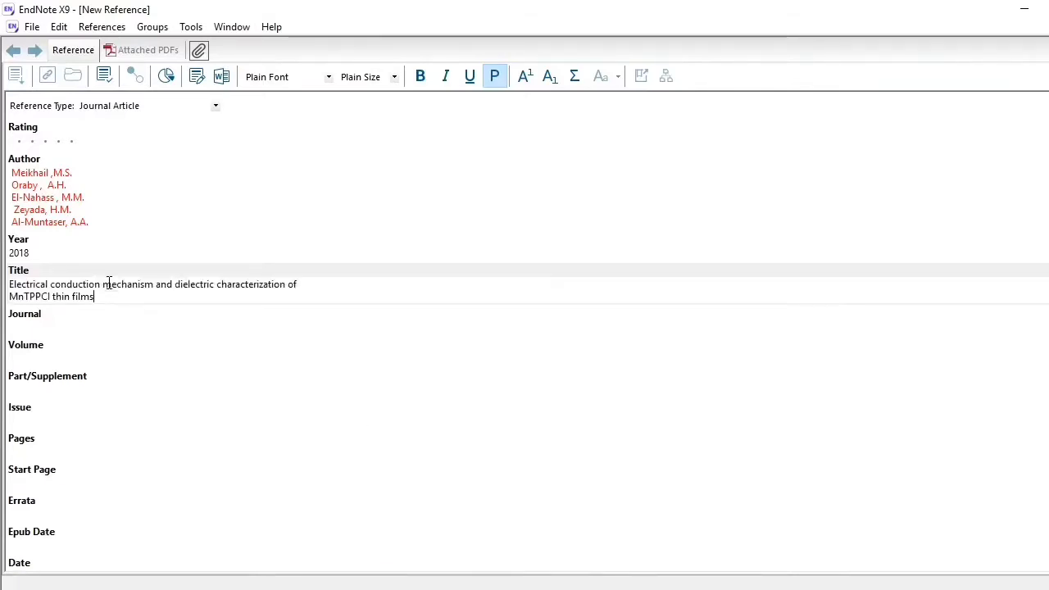
click(9, 297)
key(BackSpace)
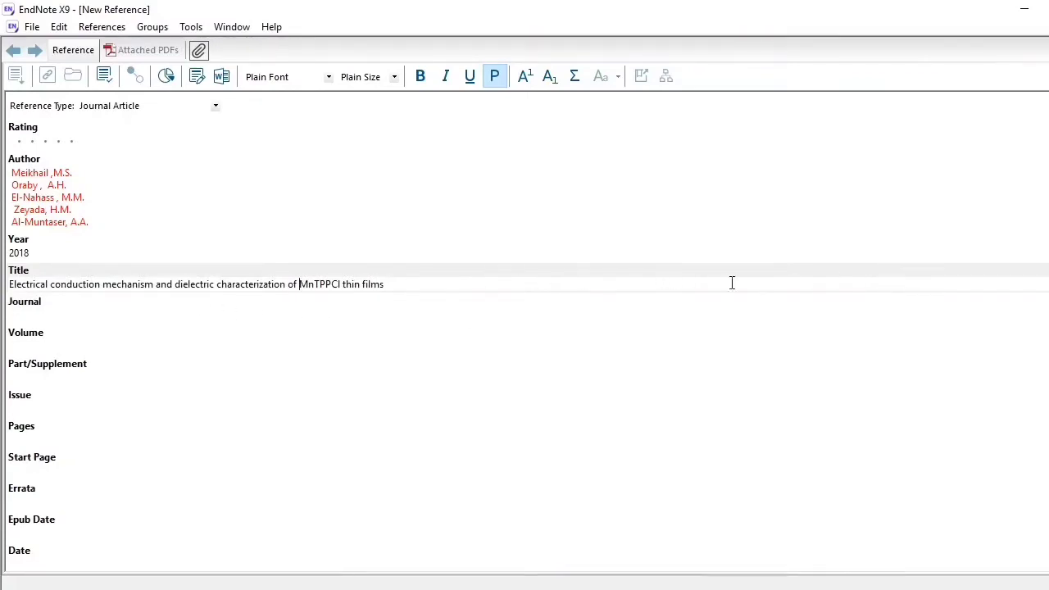
- Copy the journal name "Physica B: Condensed Matter" from the PDF's header line in Acrobat and paste it into EndNote's Journal field
click(31, 312)
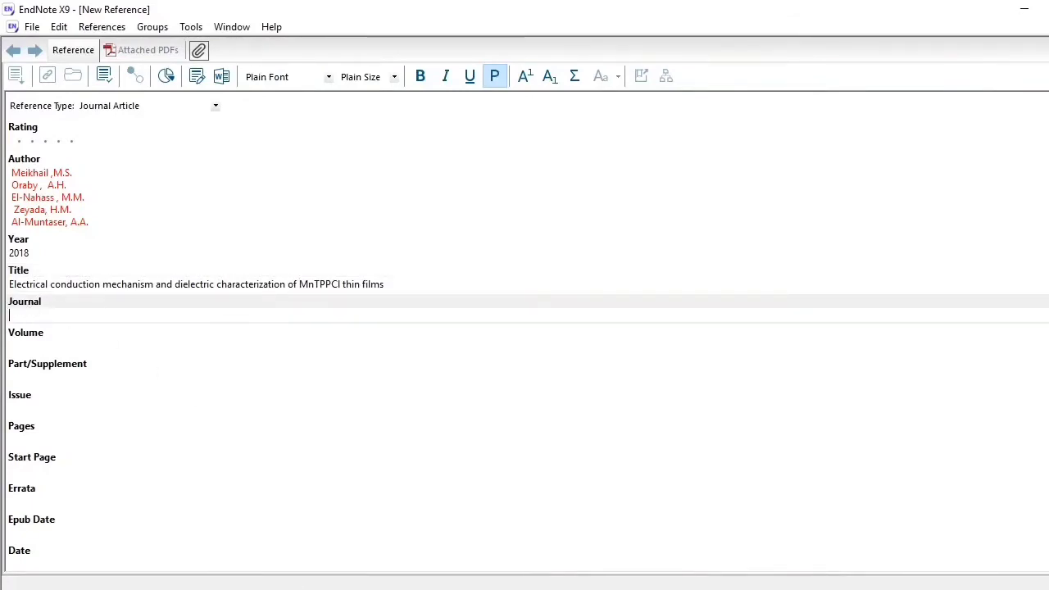
mouse_move(298, 587)
click(379, 541)
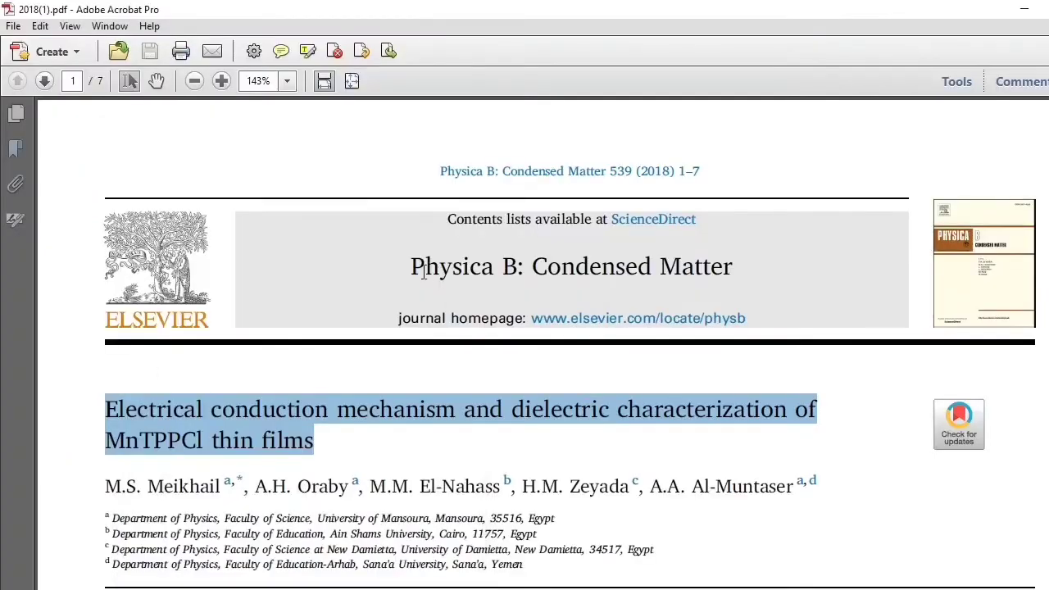
drag(442, 171, 592, 176)
right_click(594, 179)
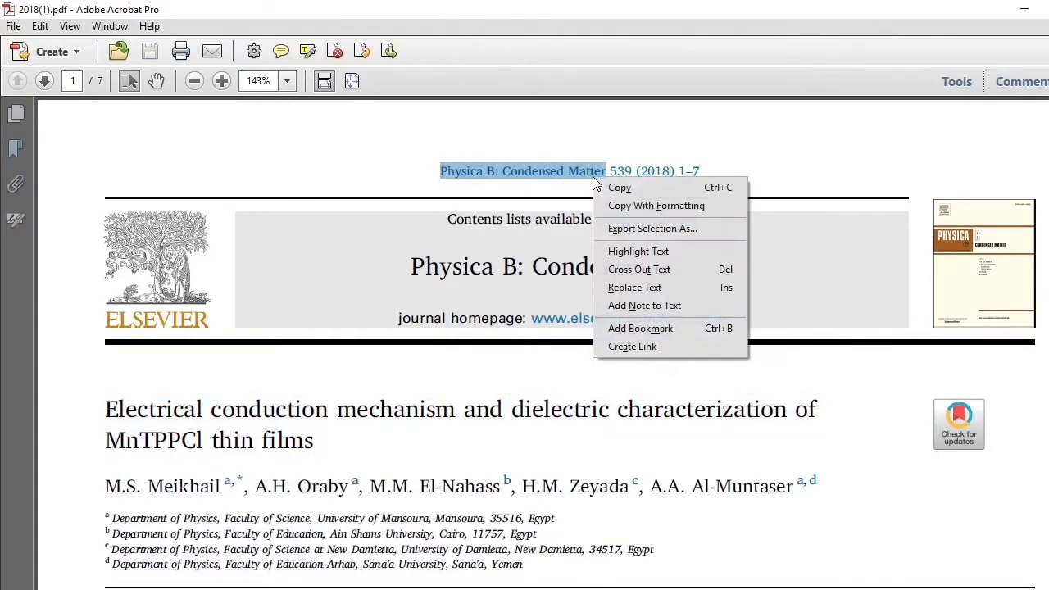
click(618, 188)
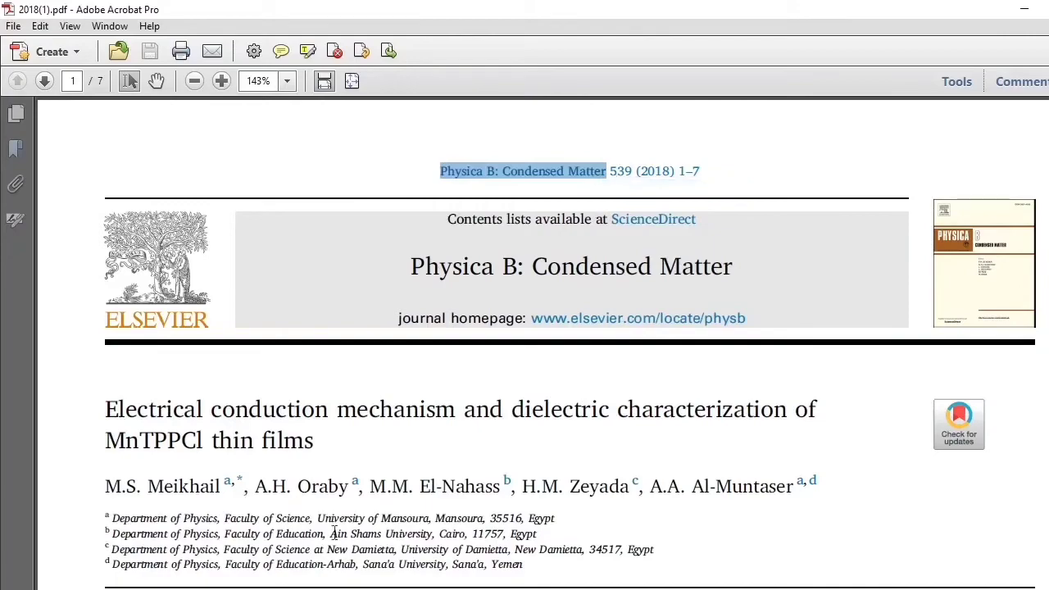
key(alt+Tab)
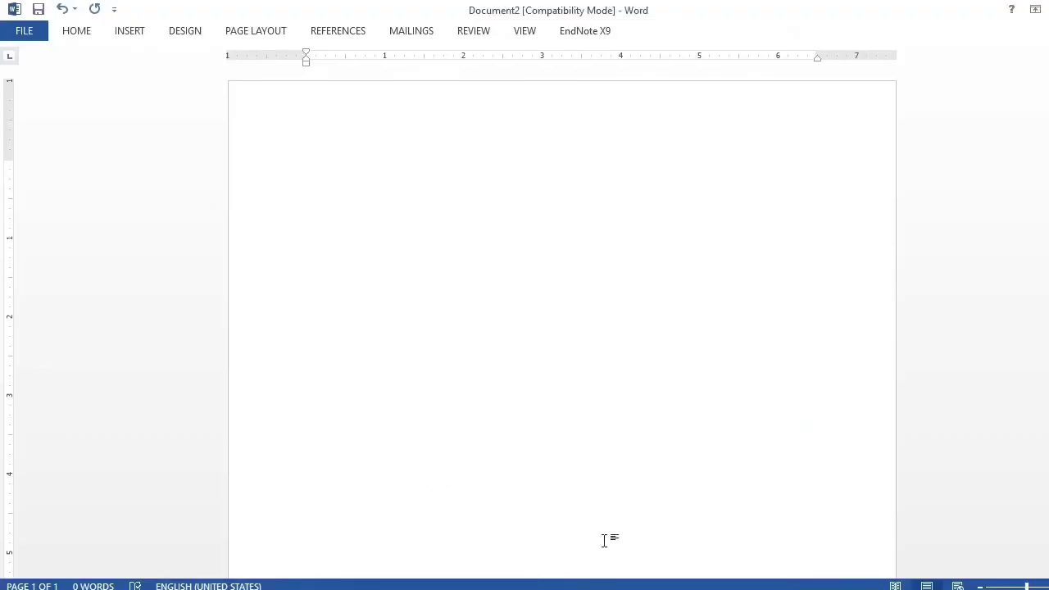
click(703, 541)
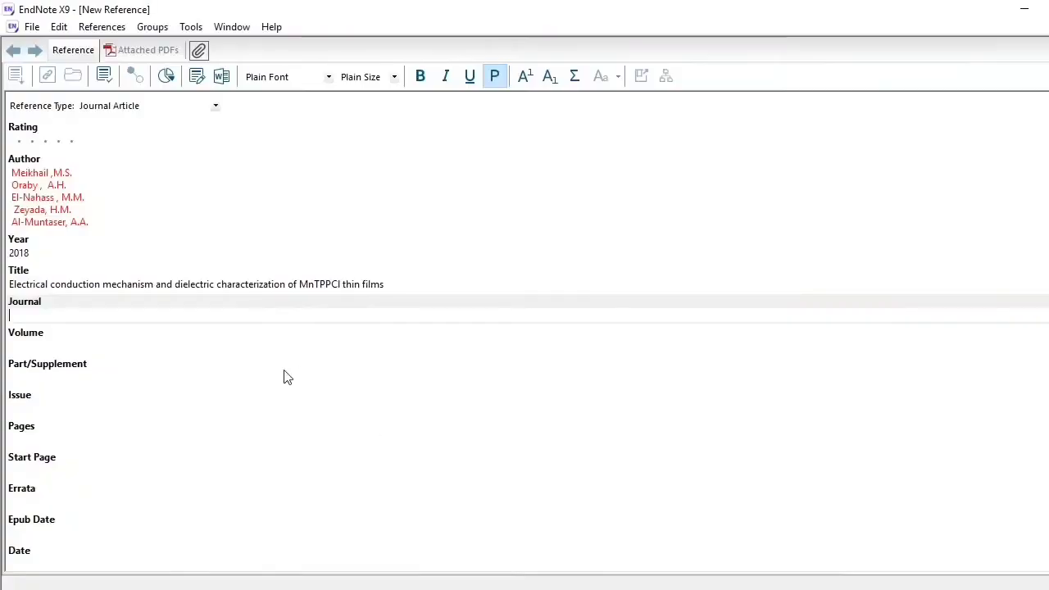
click(57, 314)
key(ctrl+v)
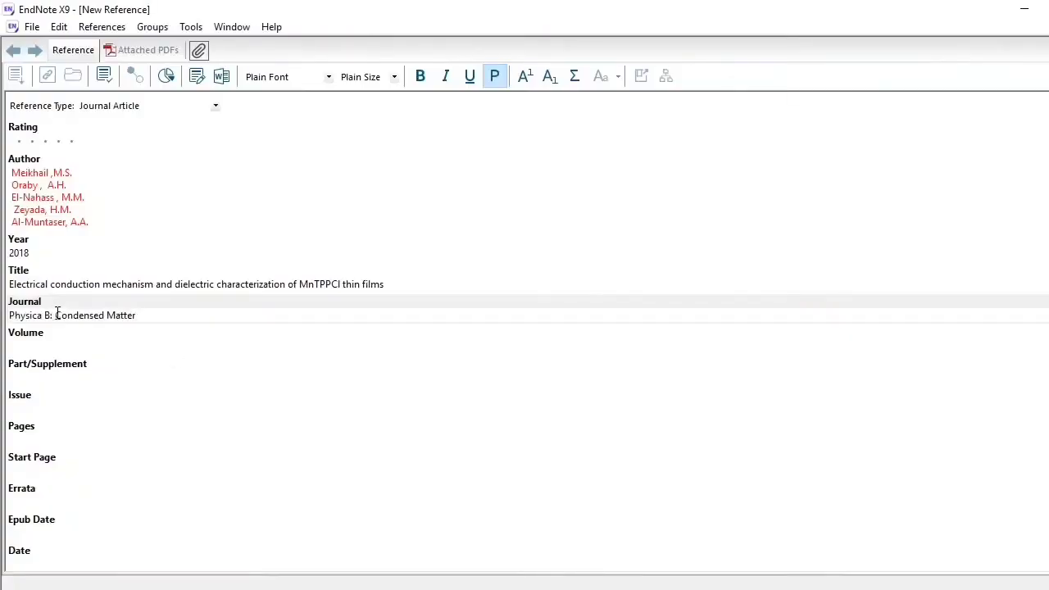
- Copy the volume number 539 from the PDF's header line in Acrobat and paste it into EndNote's Volume field
click(38, 345)
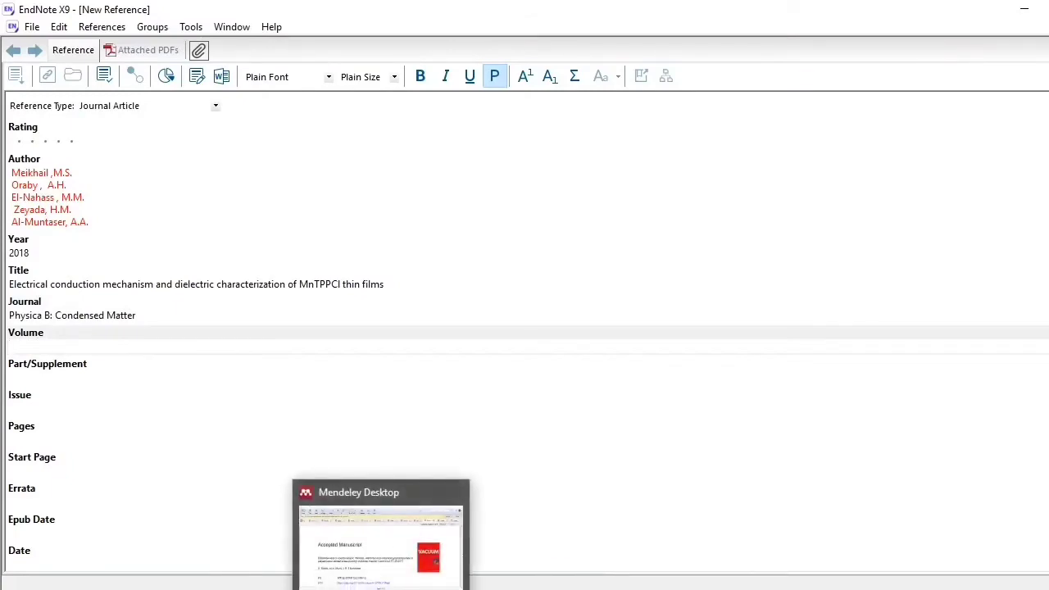
click(426, 589)
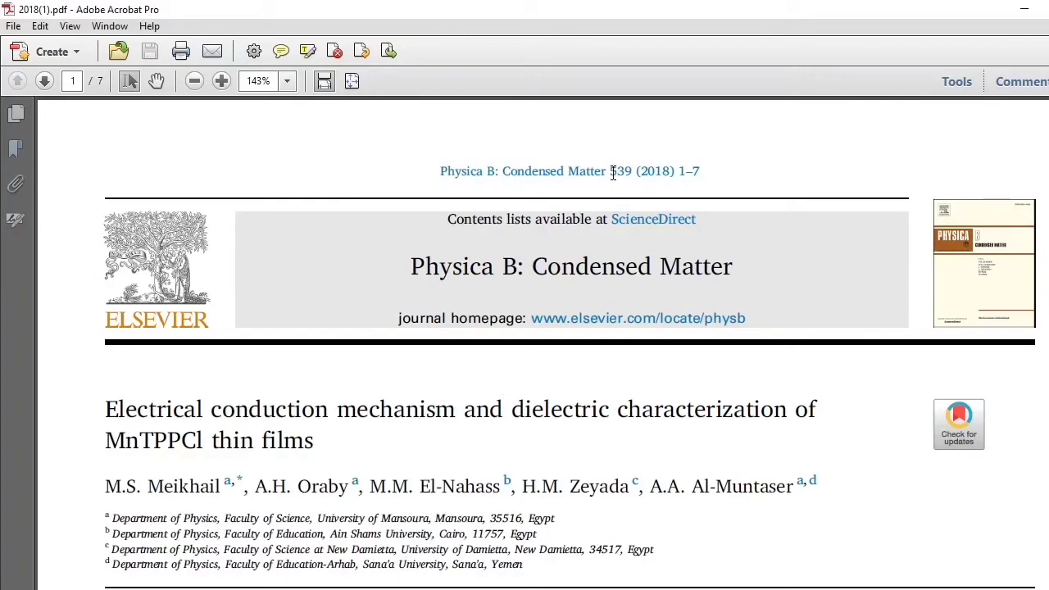
drag(612, 174, 631, 178)
right_click(630, 178)
click(652, 184)
key(alt+Tab)
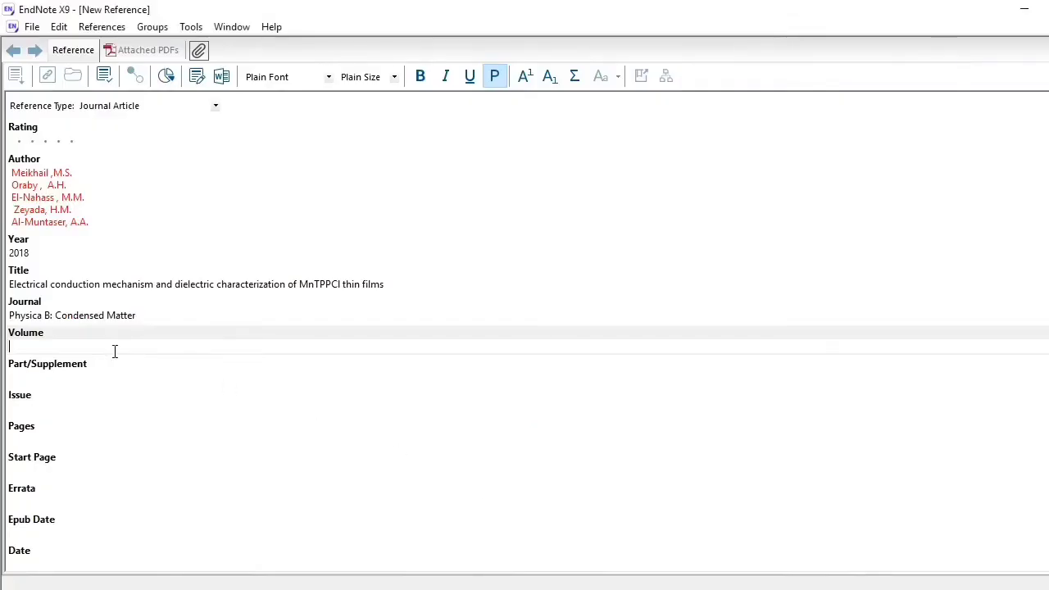
key(ctrl+v)
click(27, 374)
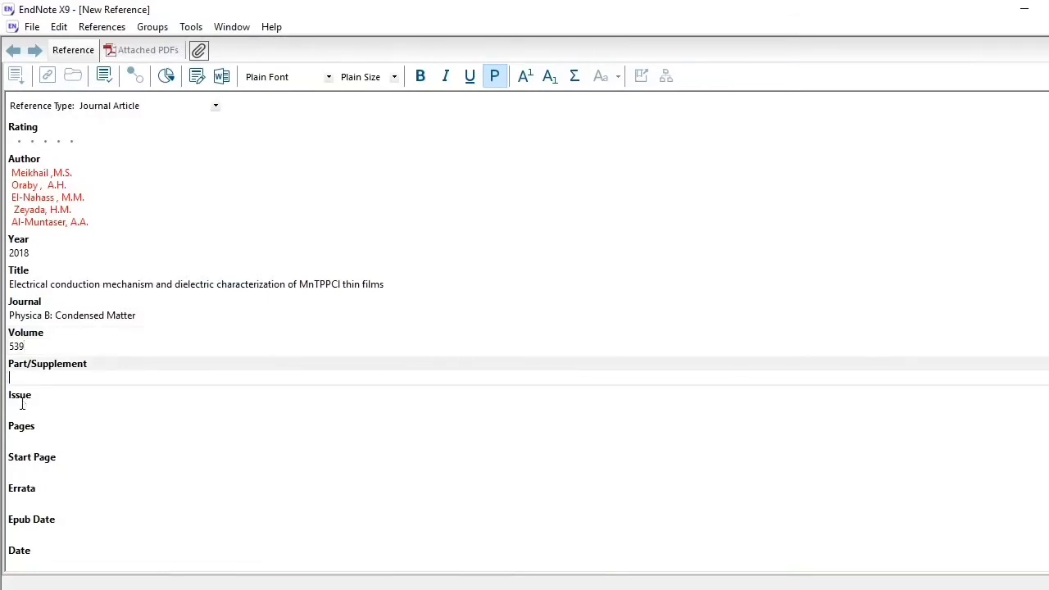
- Copy the page range 1–7 from the PDF's header line in Acrobat into EndNote's Pages field and enter 1 as the Start Page
click(25, 407)
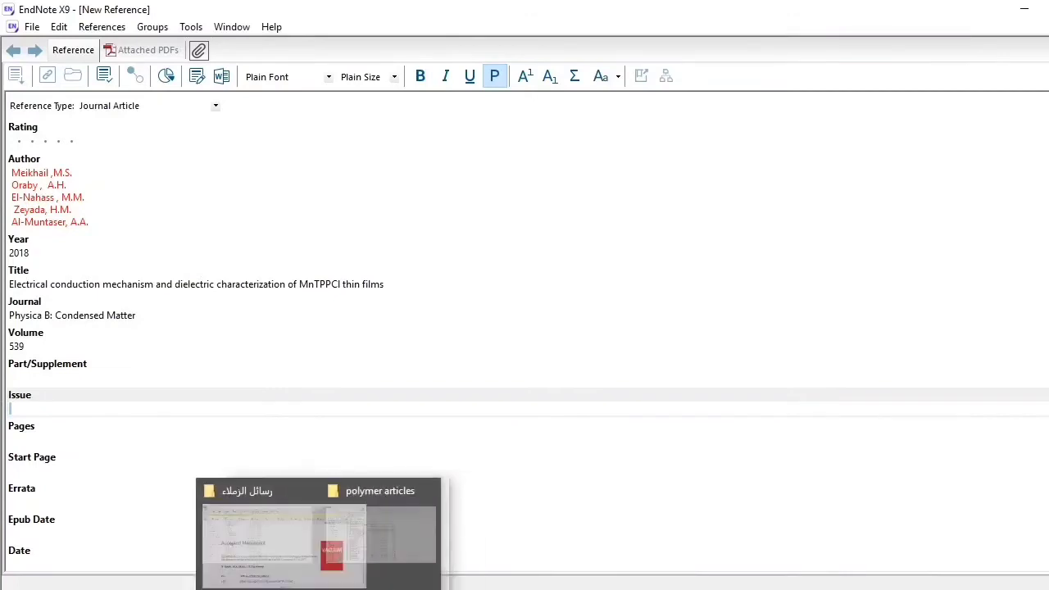
mouse_move(300, 587)
click(381, 528)
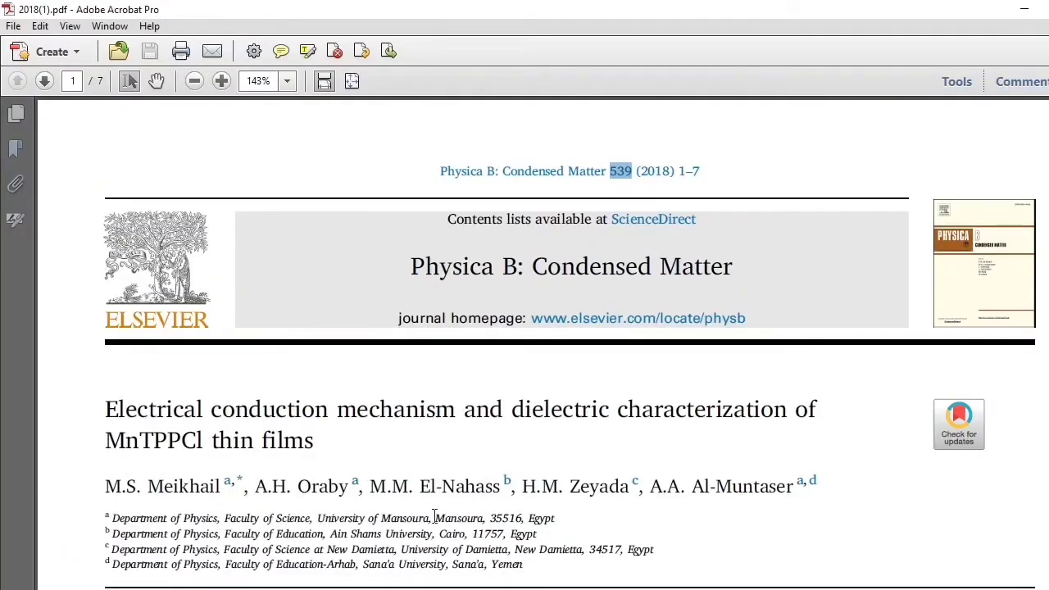
key(alt+Tab)
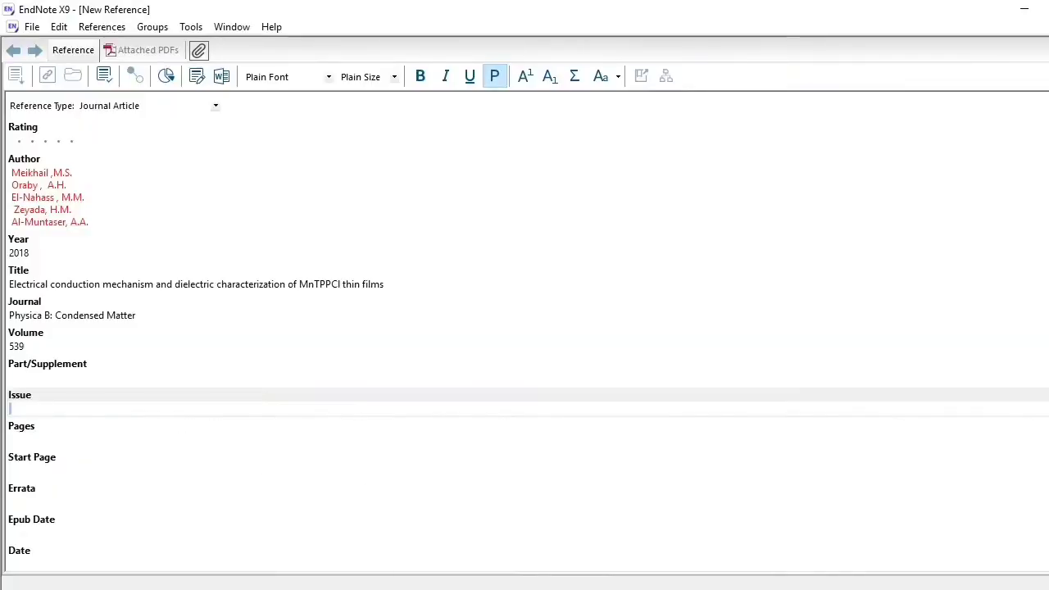
key(alt+Tab)
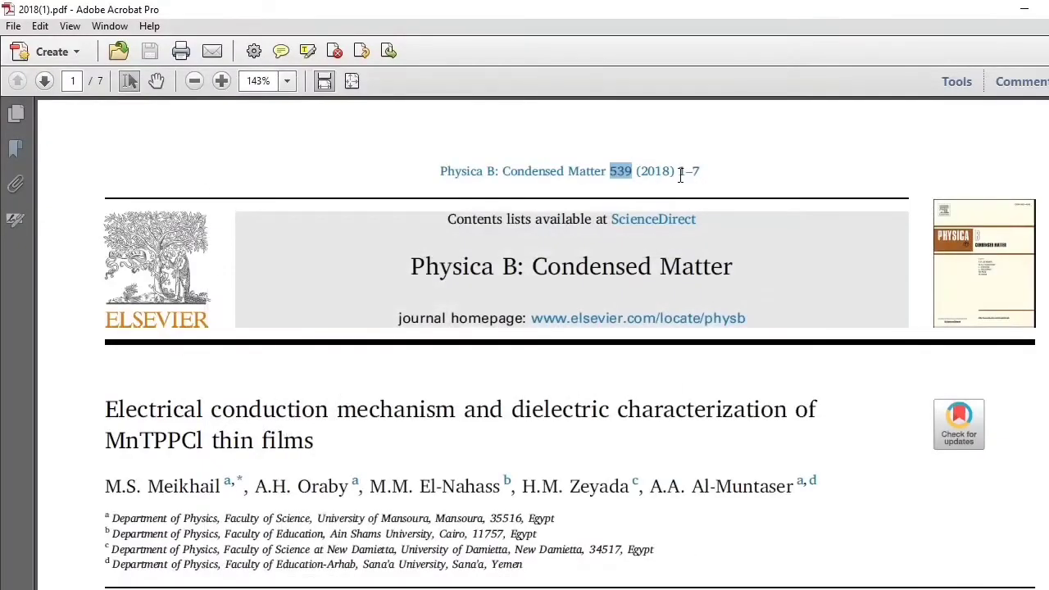
drag(680, 175, 709, 178)
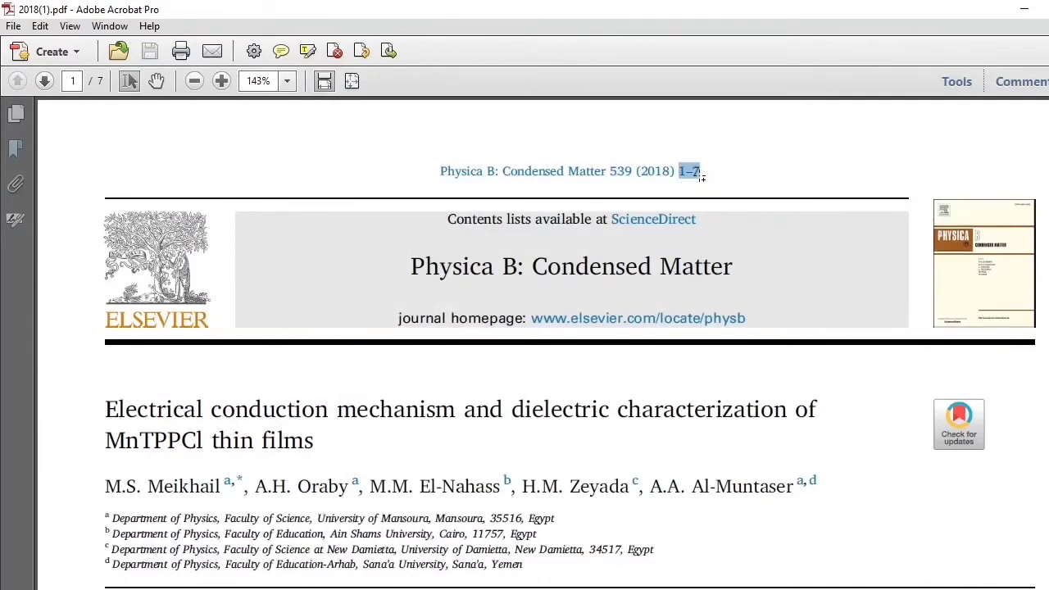
right_click(702, 176)
click(723, 186)
key(alt+Tab)
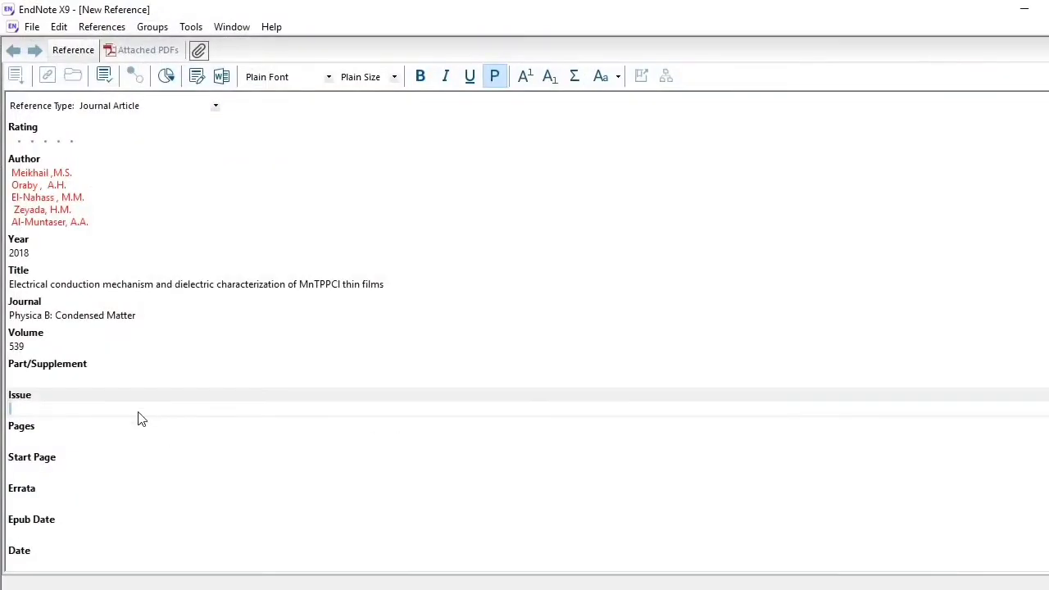
click(75, 438)
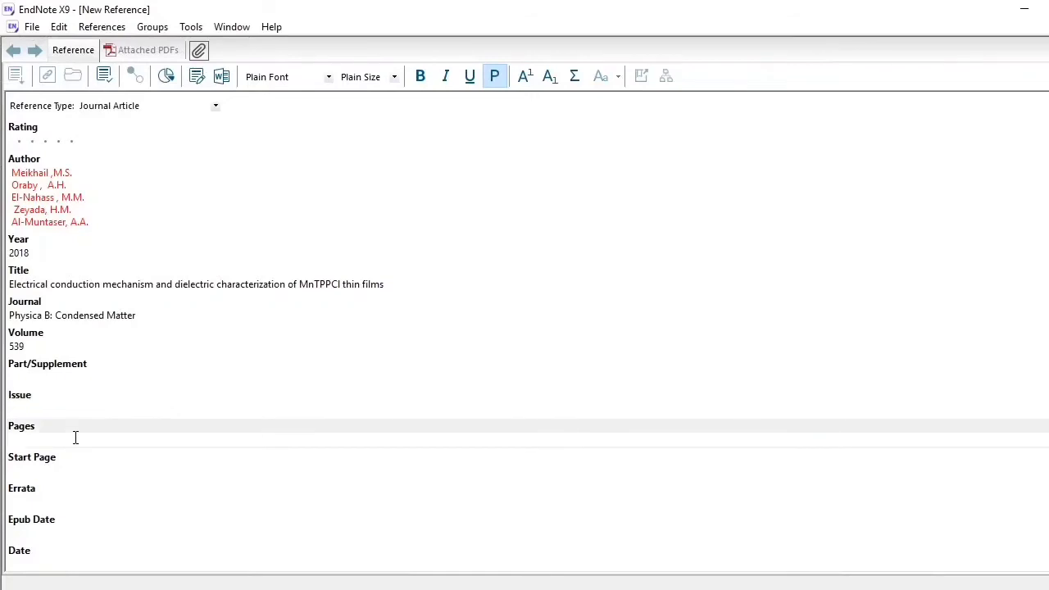
key(ctrl+v)
click(28, 466)
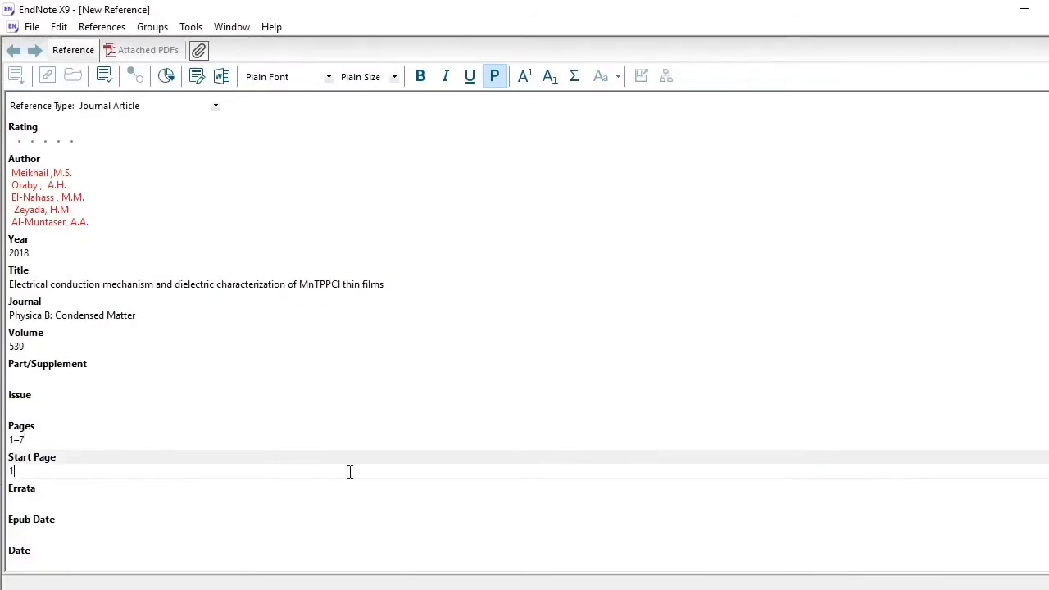
- Look over the remaining fields, leaving ISSN and DOI empty, then save the new journal article reference and close it
scroll(524, 328, down, 5)
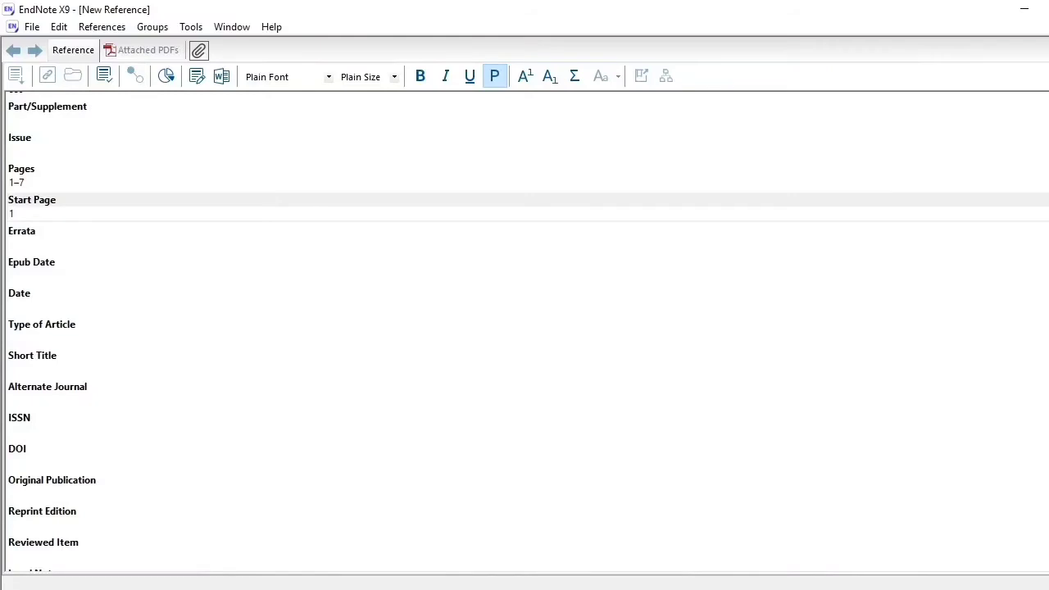
scroll(525, 328, up, 5)
scroll(525, 328, down, 2)
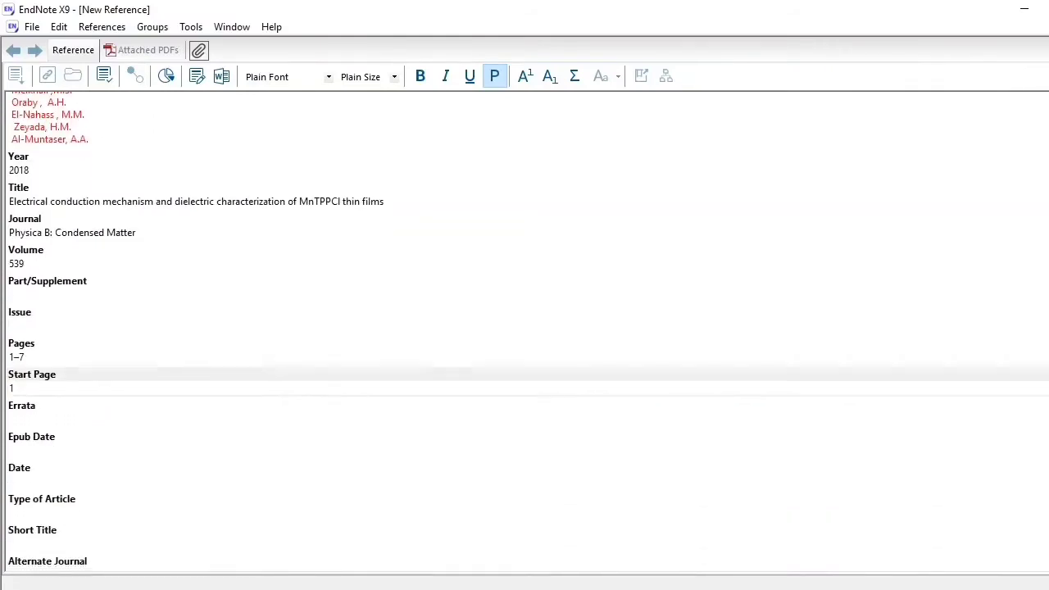
scroll(563, 226, down, 4)
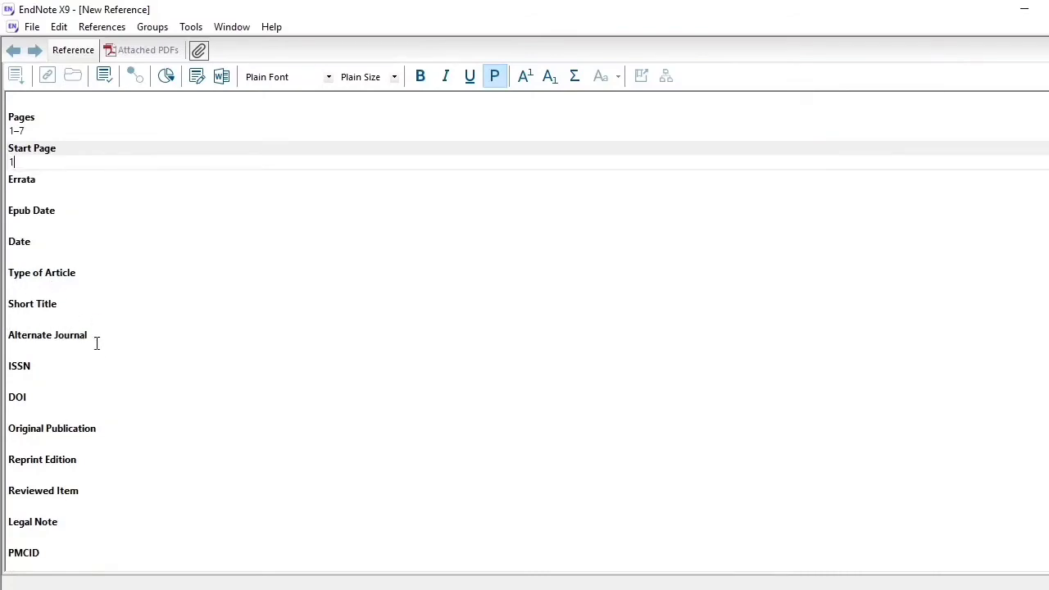
click(22, 379)
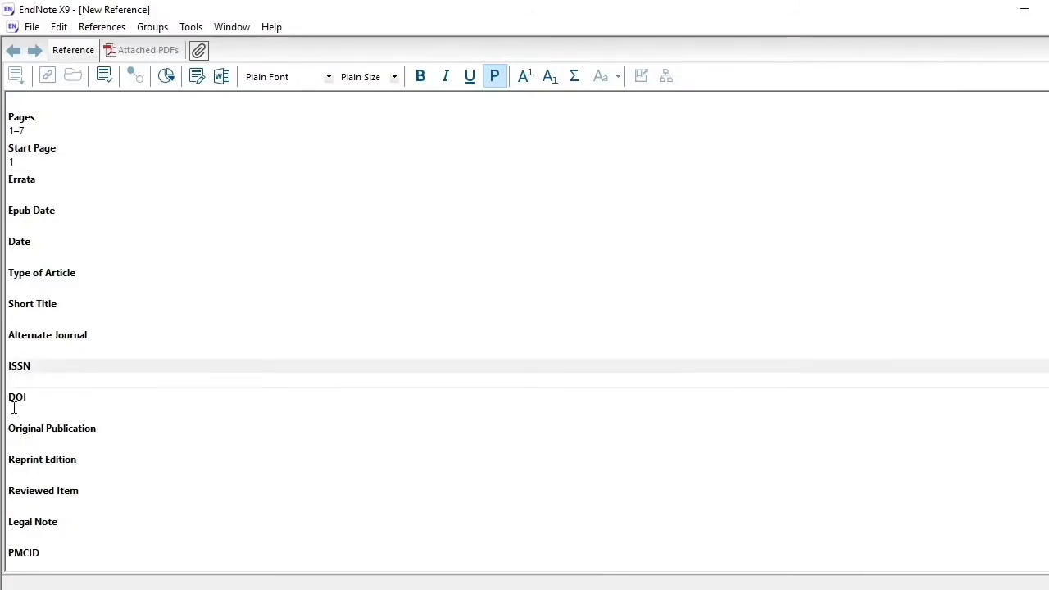
click(14, 412)
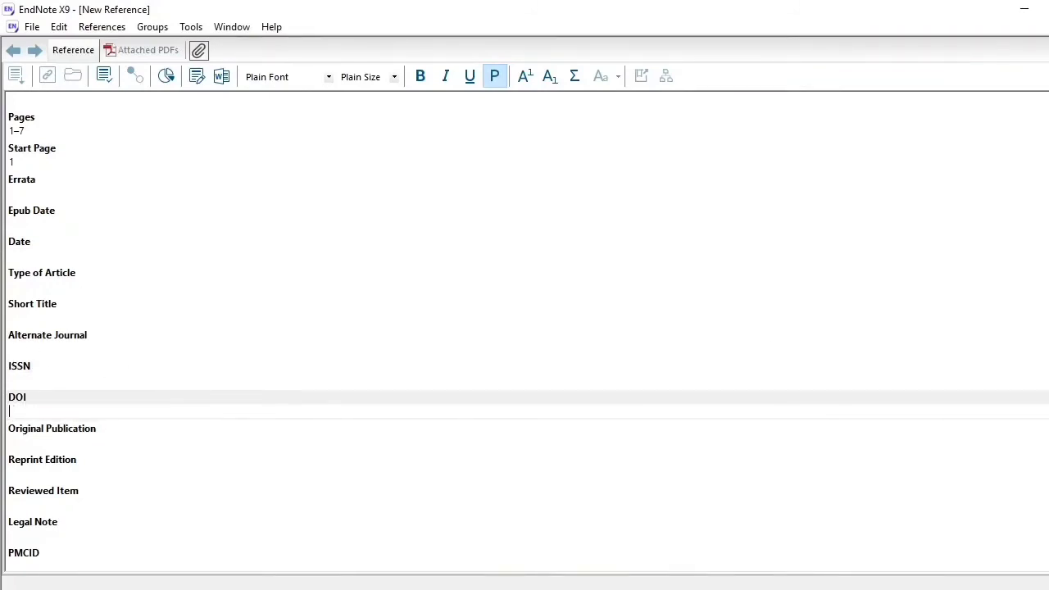
scroll(525, 327, up, 5)
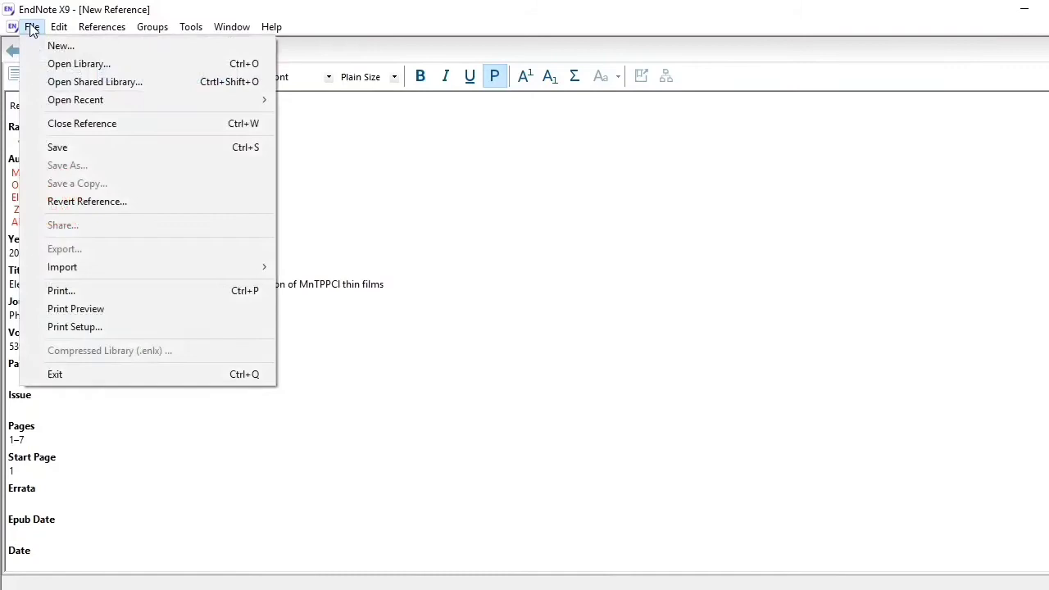
click(71, 149)
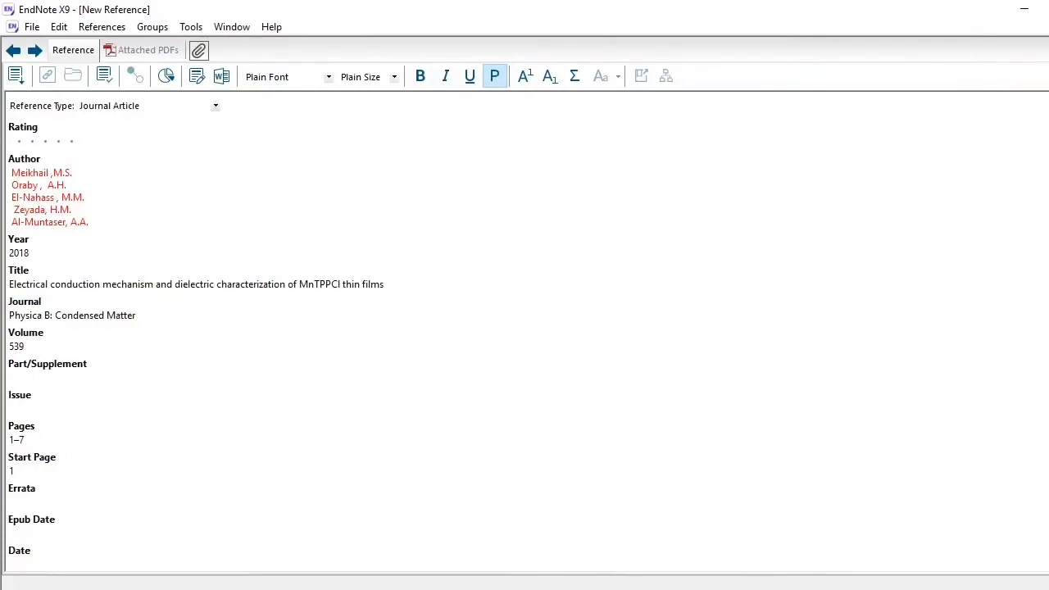
key(ctrl+w)
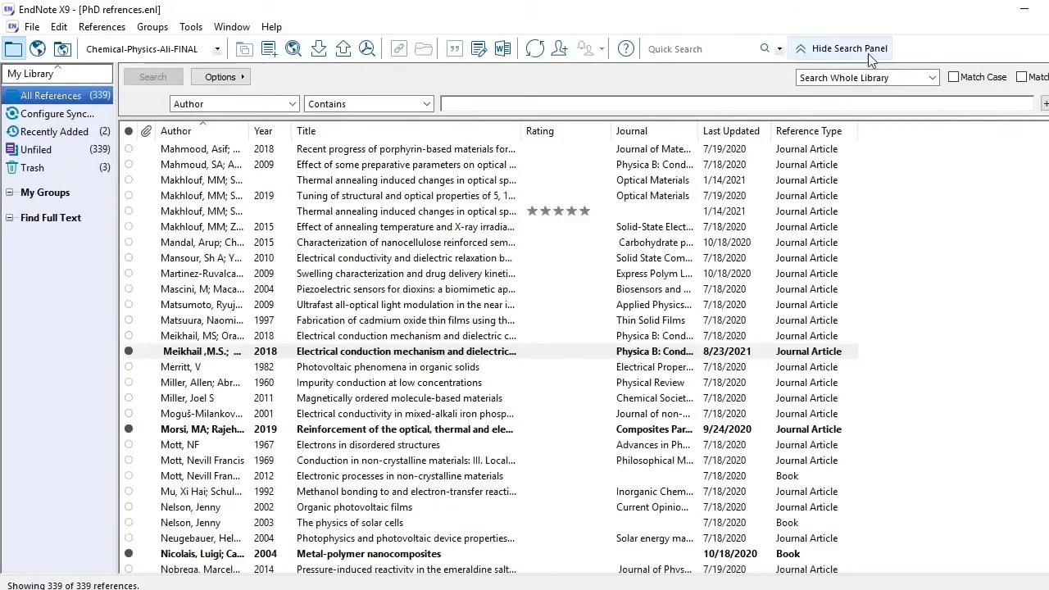
- Rate the newly added 2018 MnTPPCl thin films reference five stars in the library list and open it for a quick check
click(273, 353)
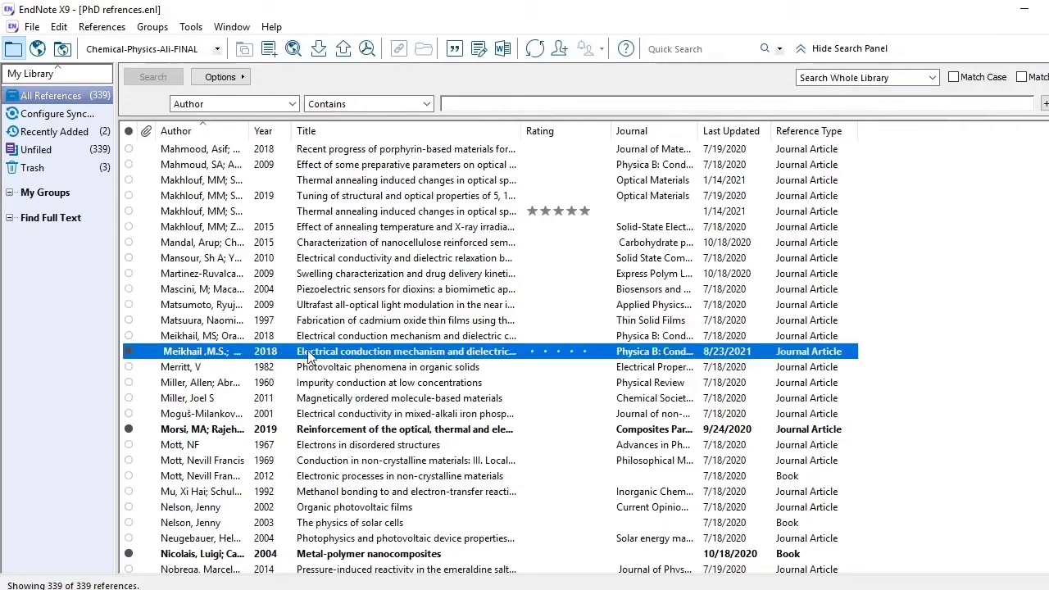
click(595, 352)
double_click(597, 354)
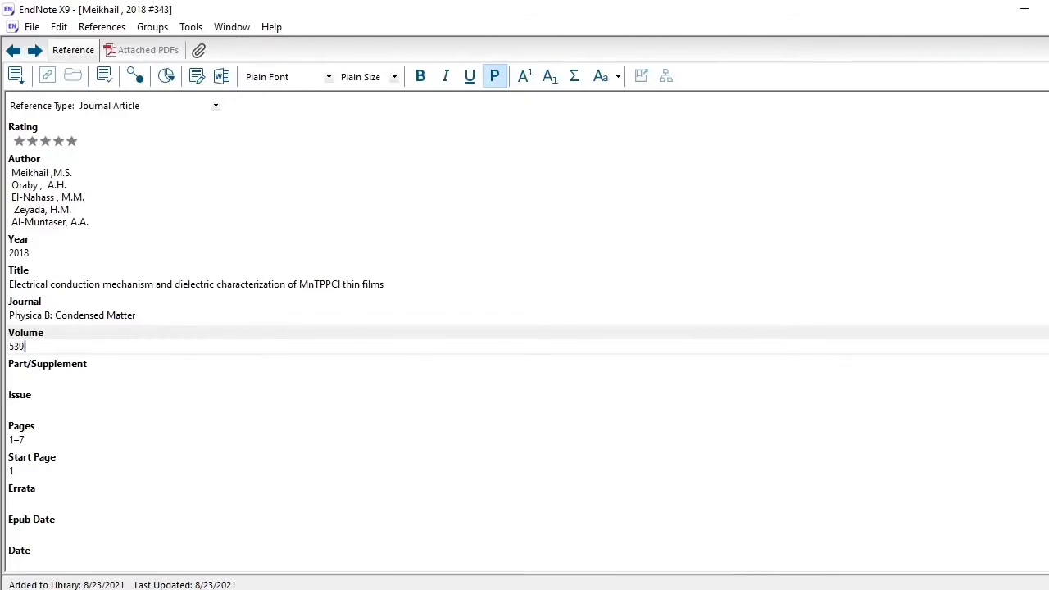
key(ctrl+w)
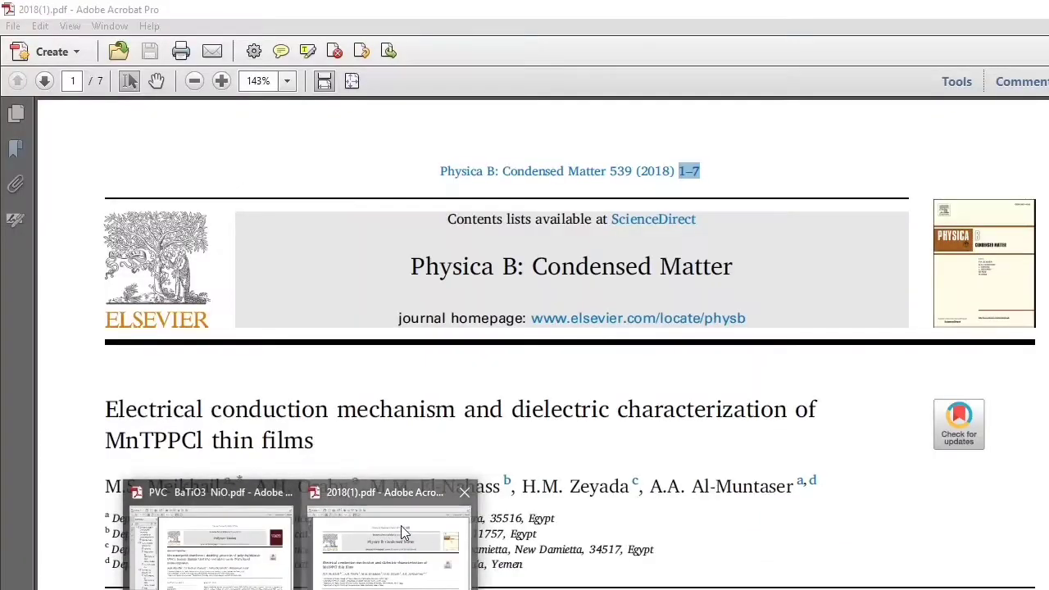
- In Acrobat, copy the Introduction's first sentence, "Porphyrins are aromatic compounds having semiconducting properties.", from 2018(1).pdf
click(401, 525)
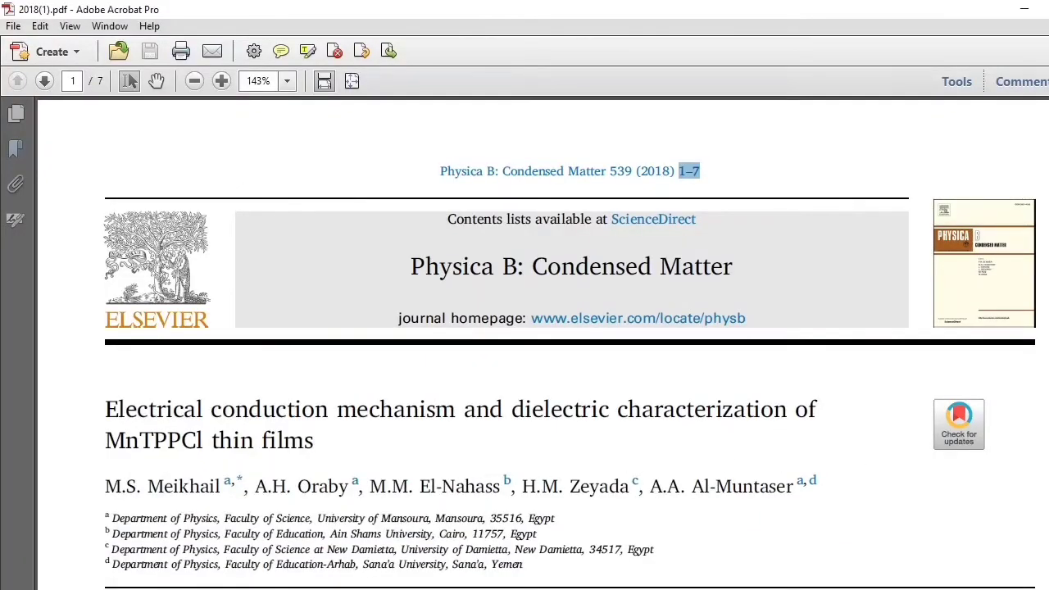
scroll(536, 341, down, 10)
scroll(536, 341, up, 7)
scroll(536, 341, down, 3)
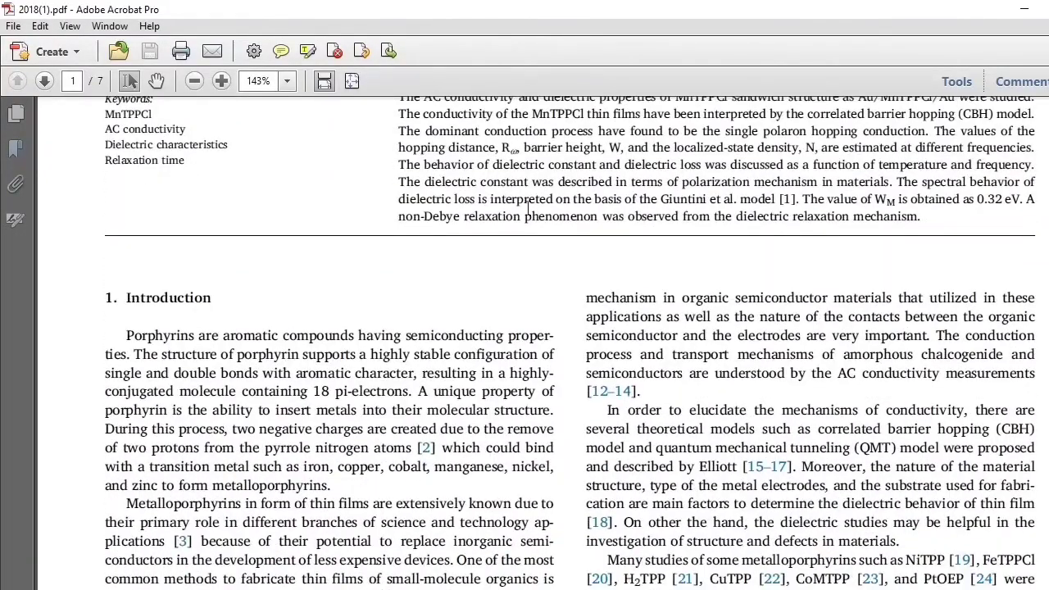
mouse_move(123, 333)
mouse_down()
mouse_move(107, 353)
mouse_move(131, 349)
mouse_up()
right_click(133, 353)
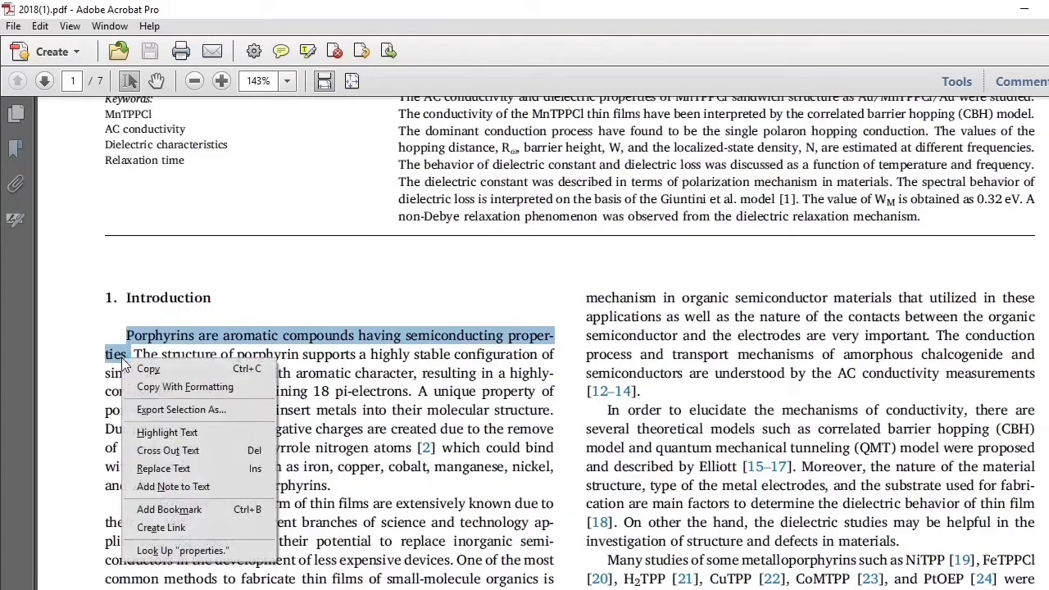
click(146, 367)
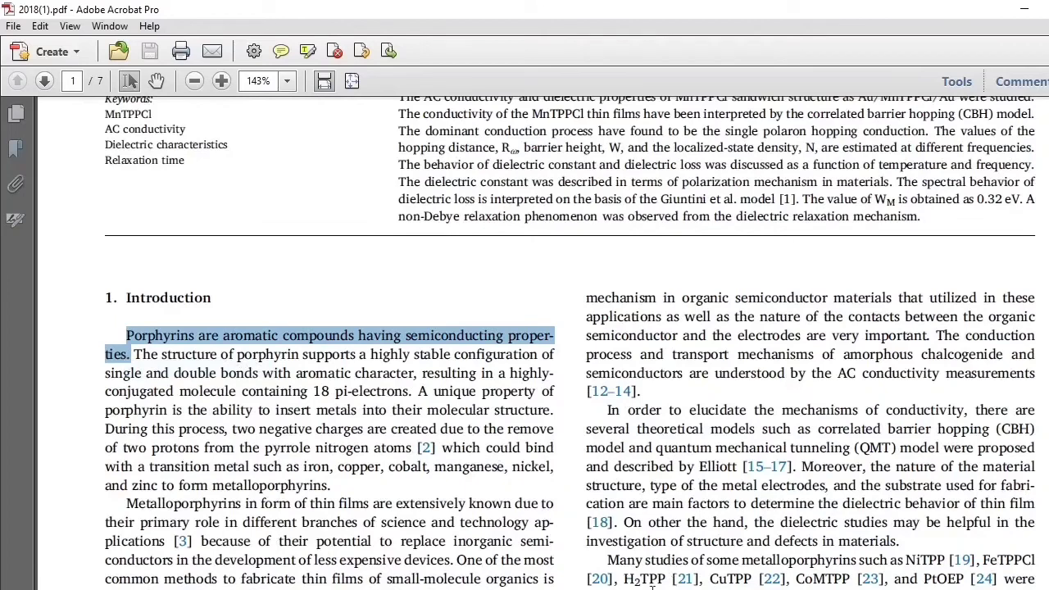
- Switch to the blank Word document and paste the copied sentence, keeping text only
key(alt+Tab)
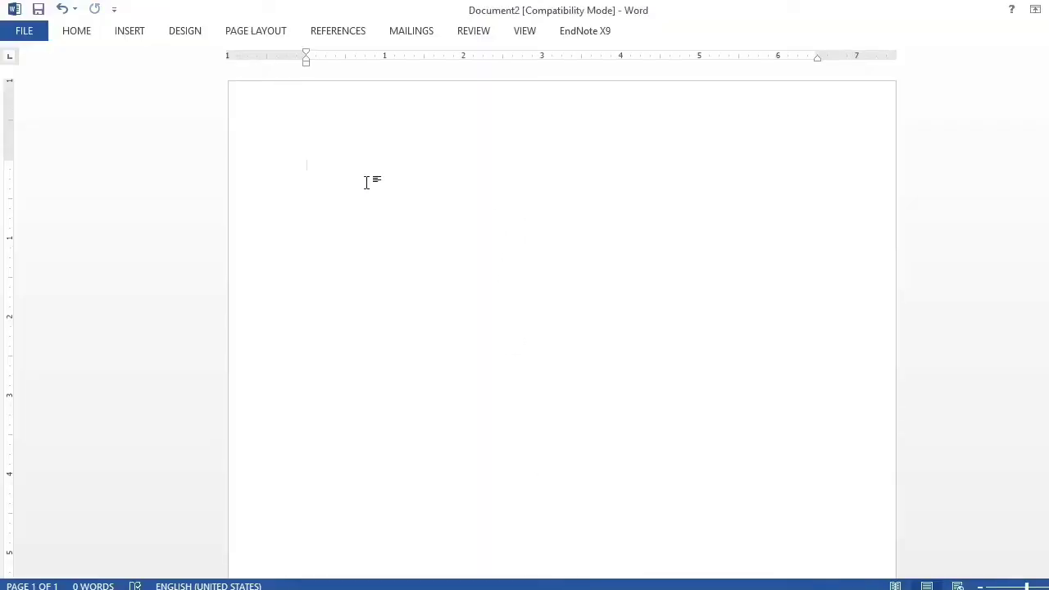
key(ctrl+v)
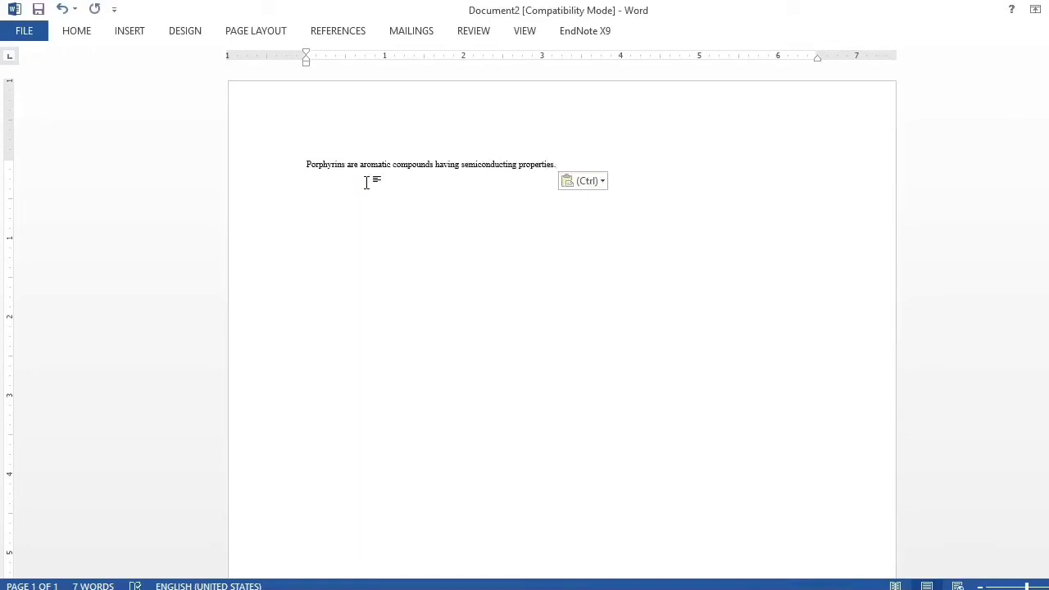
click(593, 182)
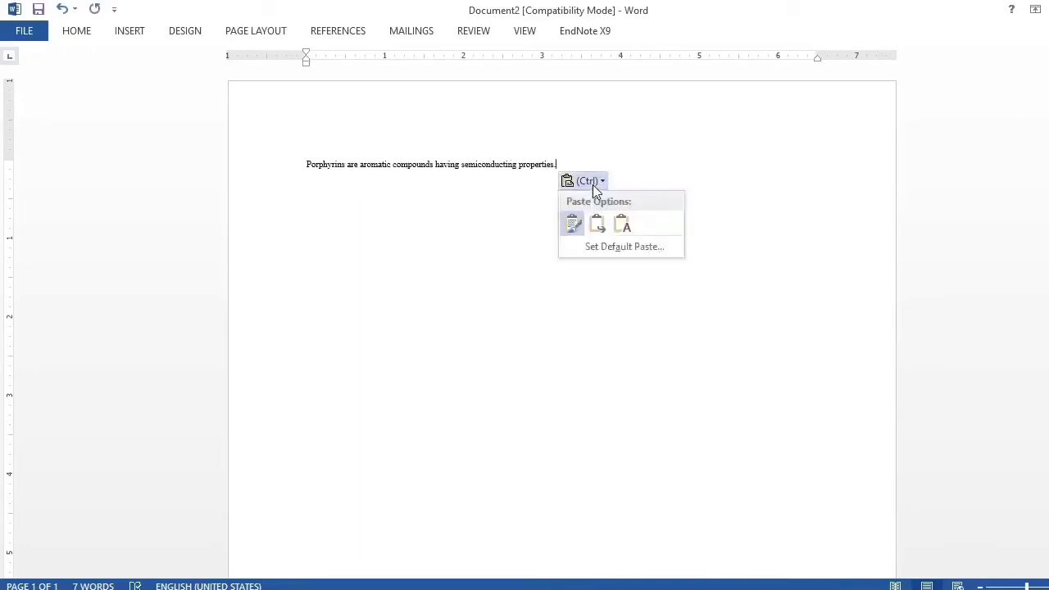
click(628, 227)
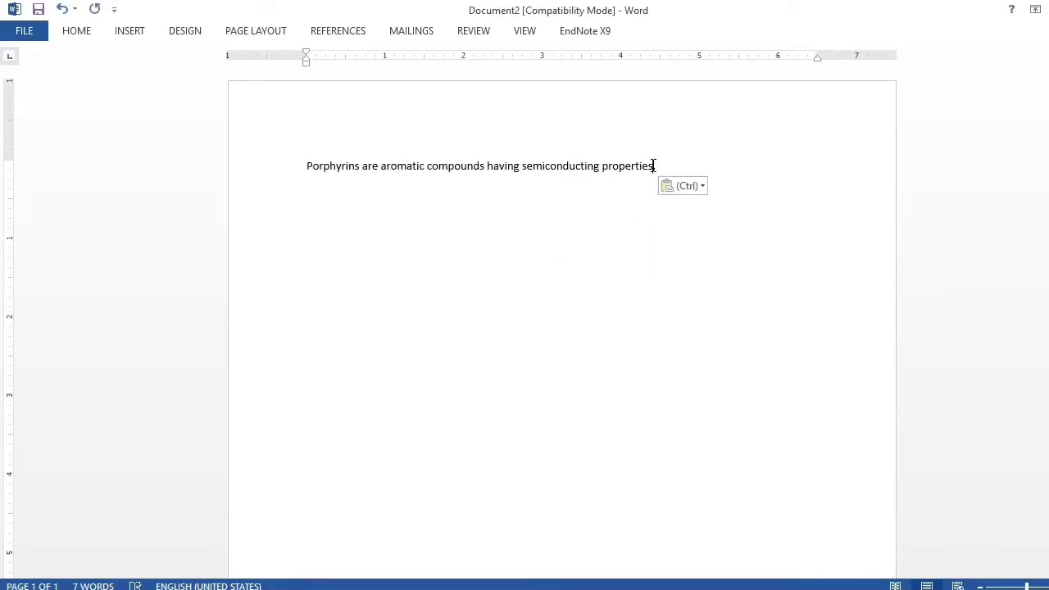
- Add a space before the sentence's final period and insert an EndNote citation there, searching for 2018 and choosing the MnTPPCl article with record number 343
text(.)
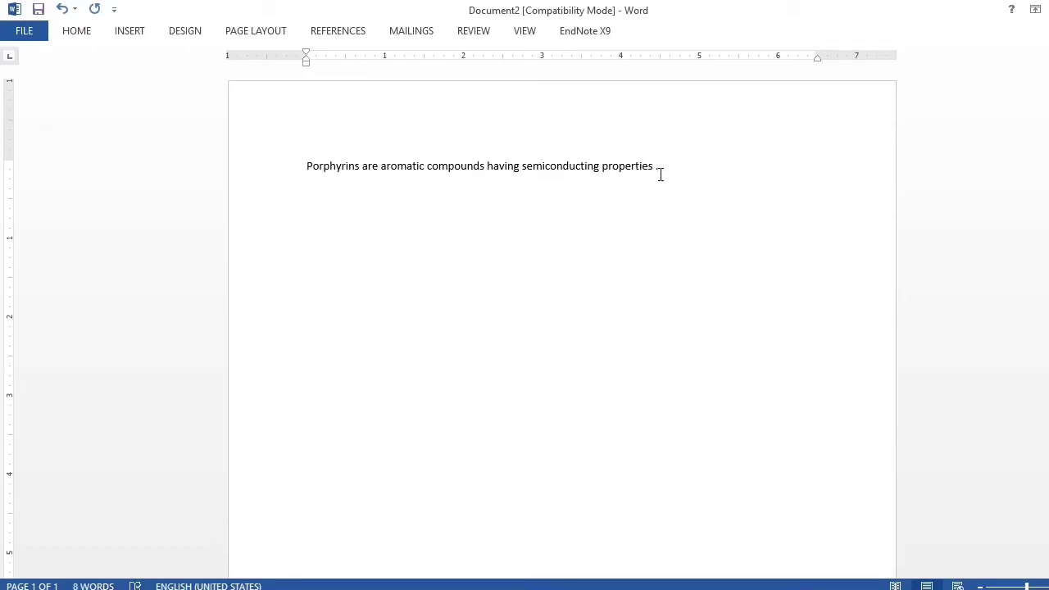
click(586, 31)
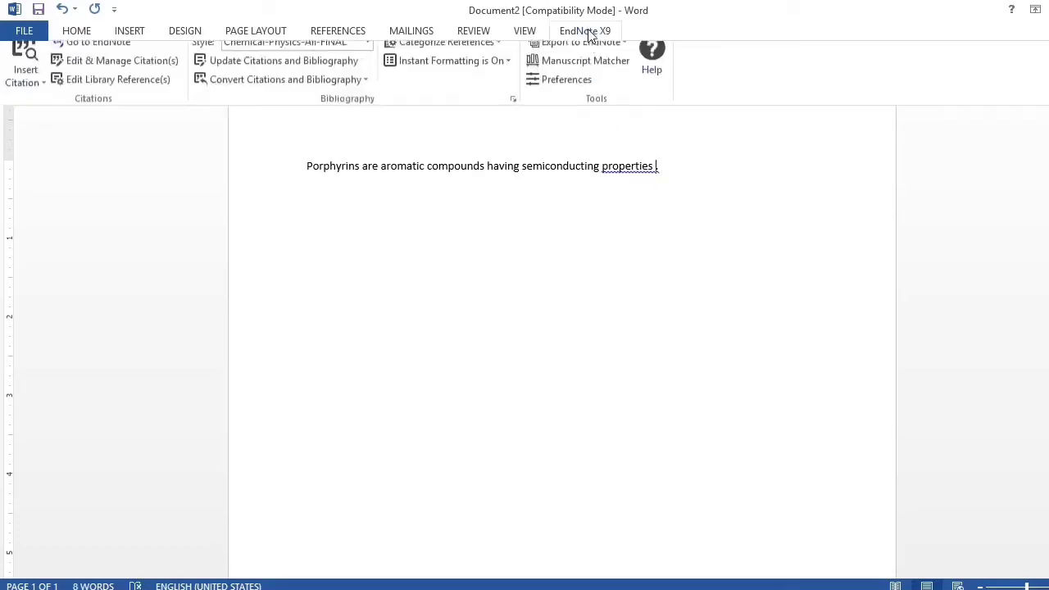
click(26, 64)
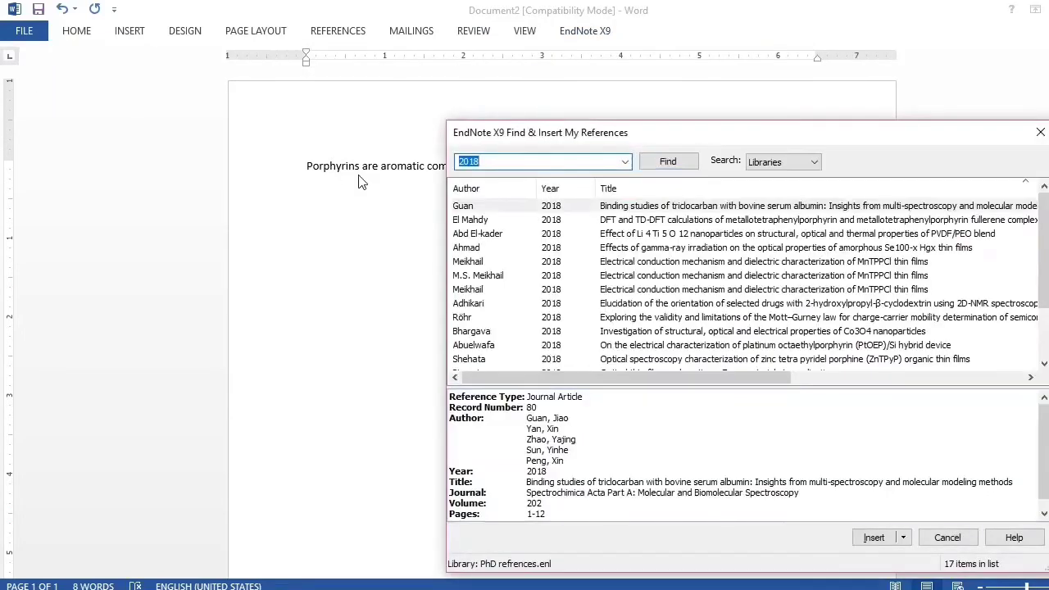
click(521, 162)
click(679, 162)
click(672, 162)
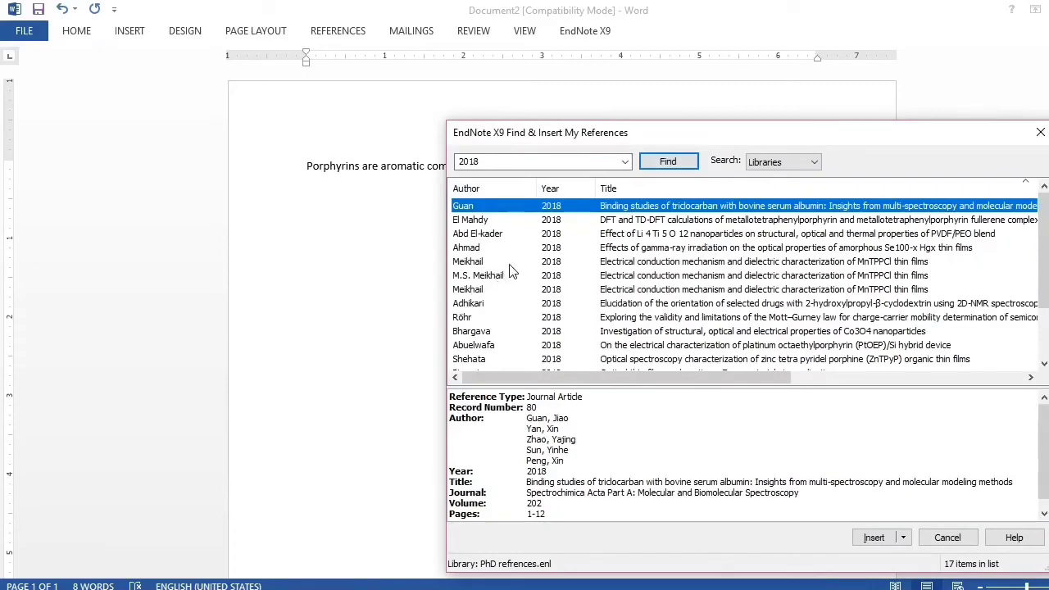
click(604, 291)
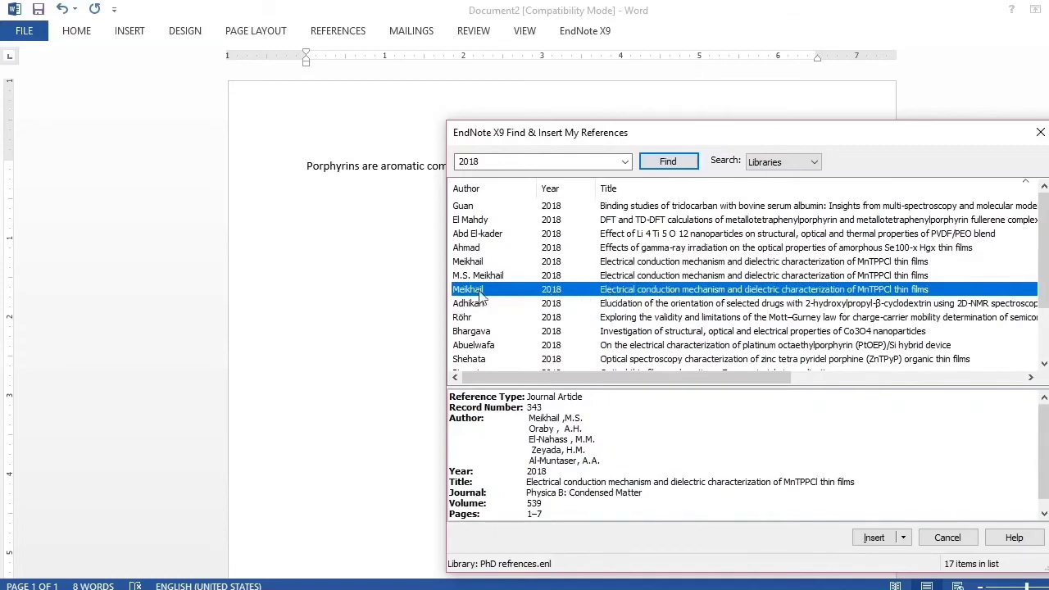
click(873, 539)
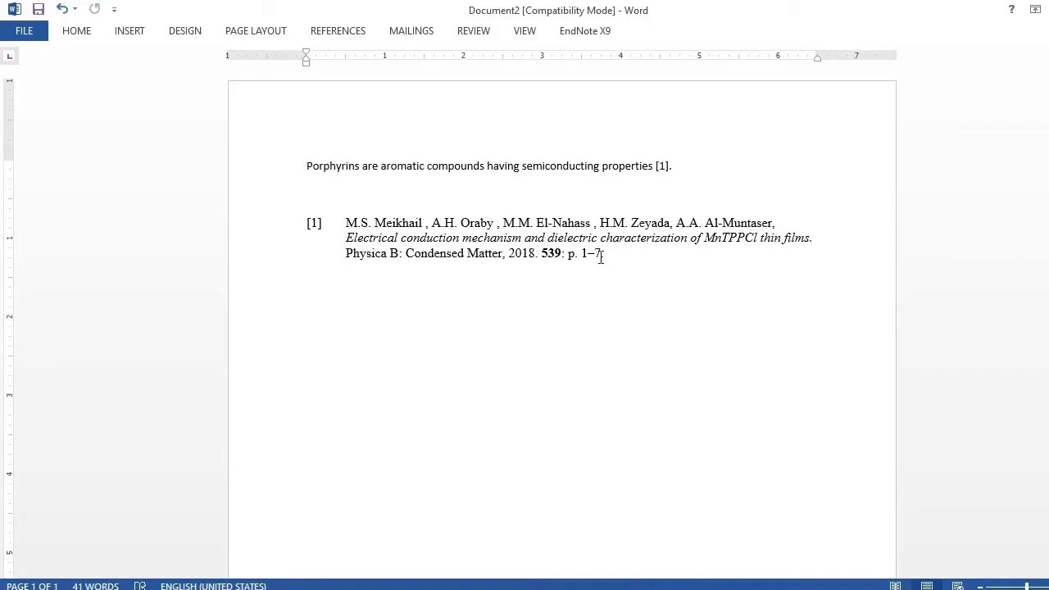
click(472, 236)
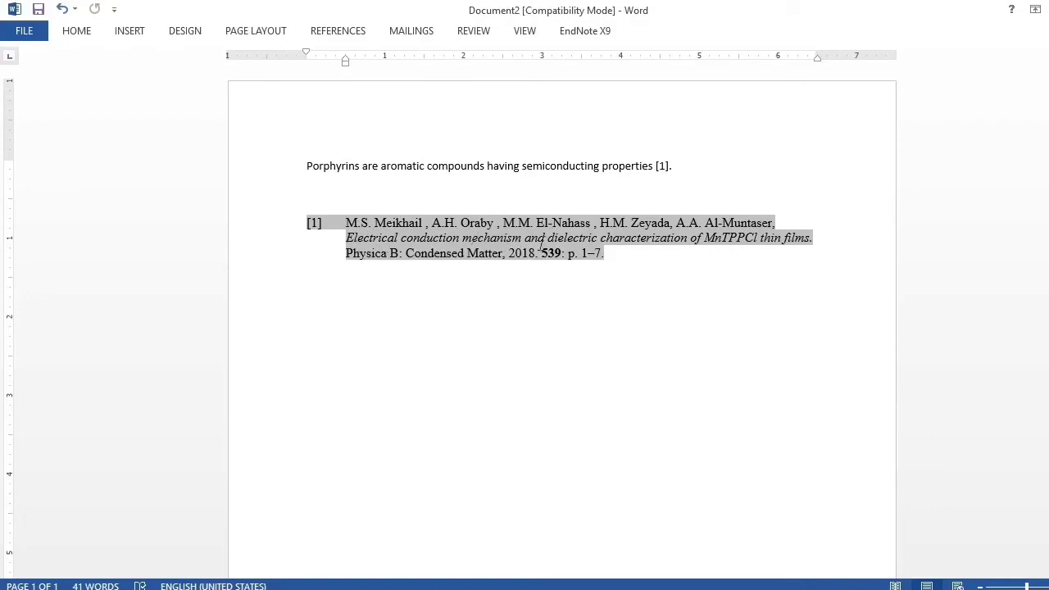
click(586, 281)
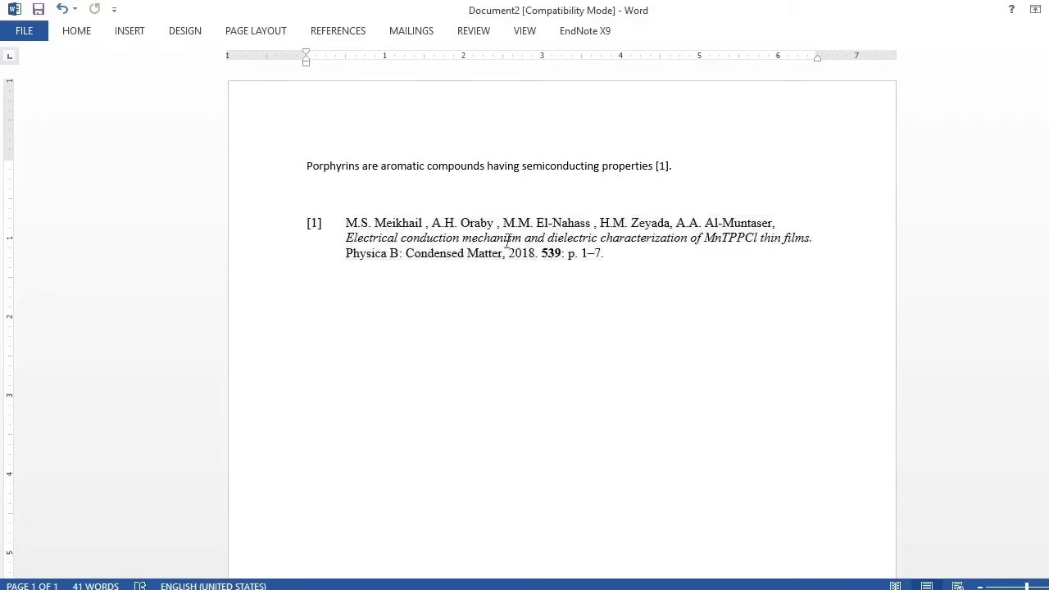
- From the bibliography entry in Word, open Edit & Manage Citations and open the cited 2018 #343 reference for editing in EndNote
click(443, 228)
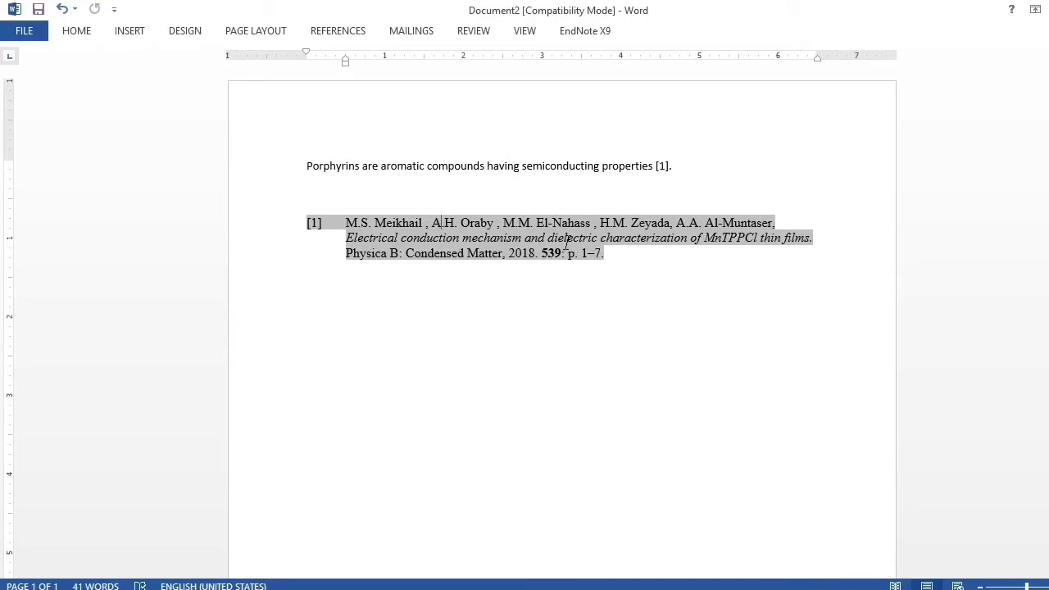
click(579, 32)
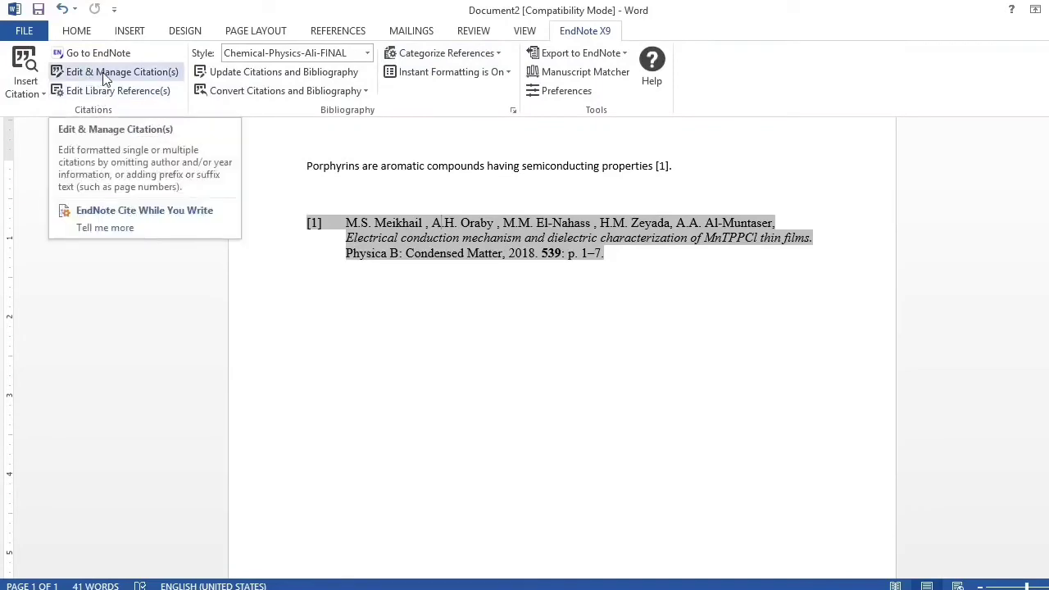
click(131, 76)
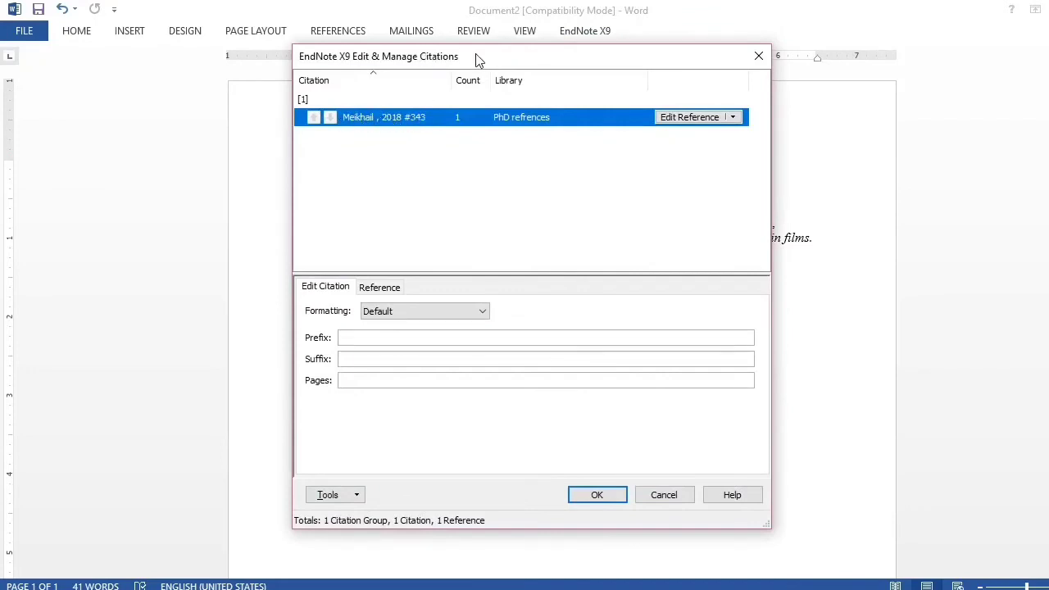
drag(478, 58, 740, 108)
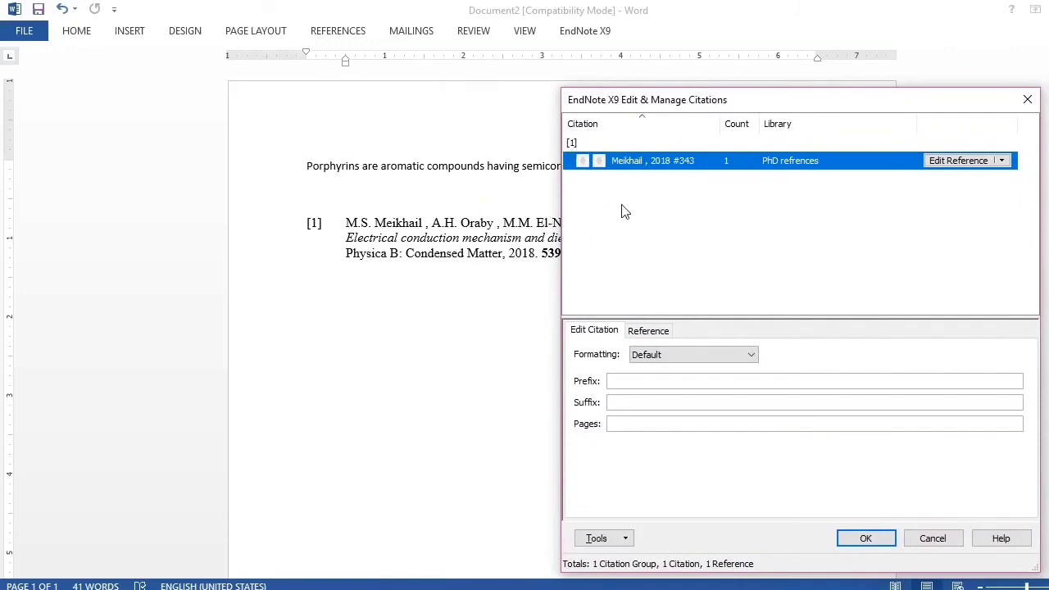
click(958, 160)
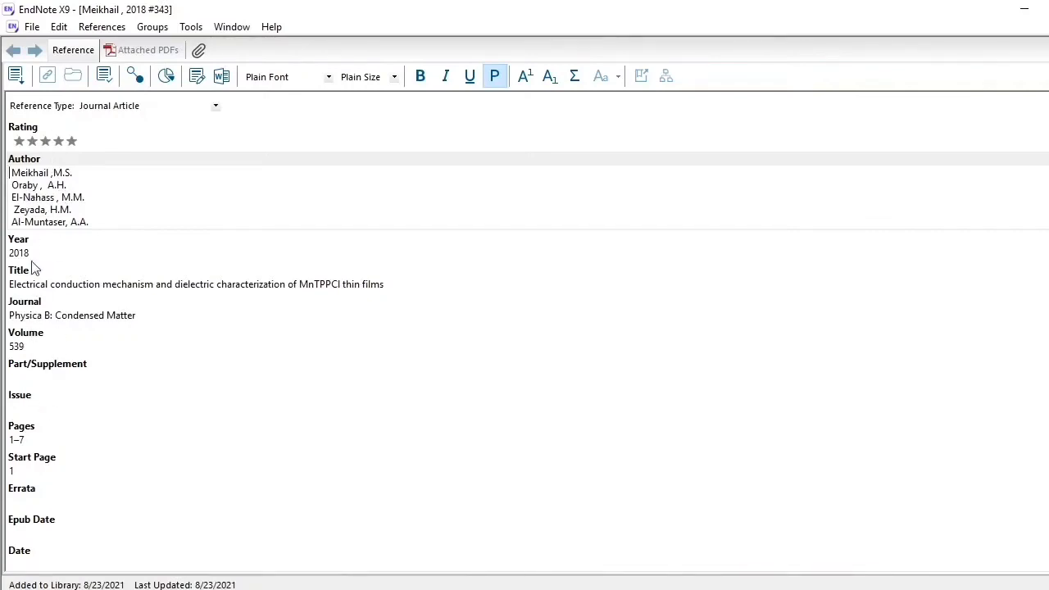
- Remove the space before the fourth author and clear the Pages field, saving and closing the edited reference
click(14, 209)
key(BackSpace)
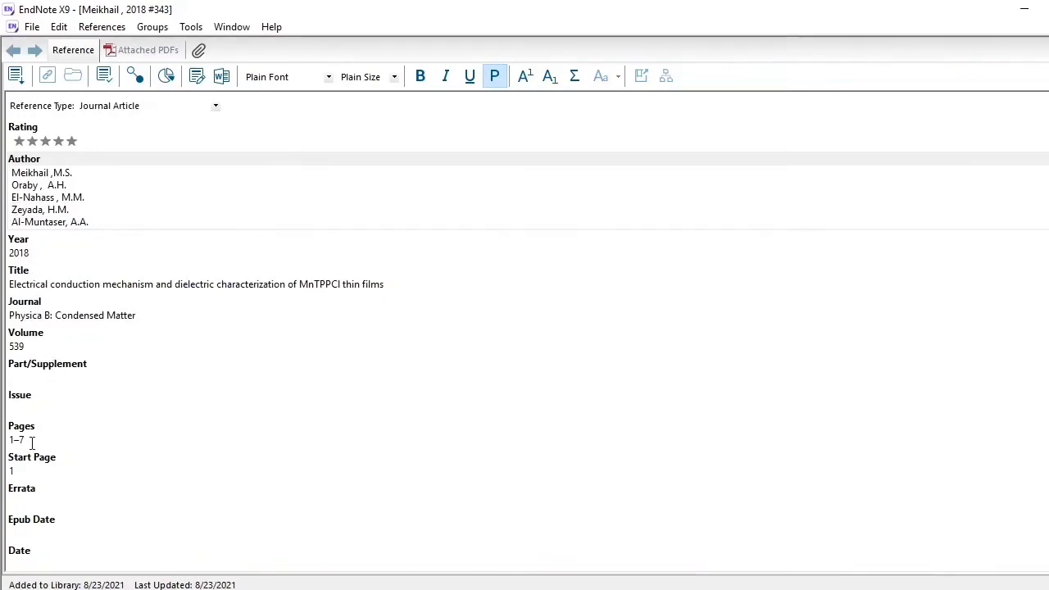
drag(31, 443, 8, 447)
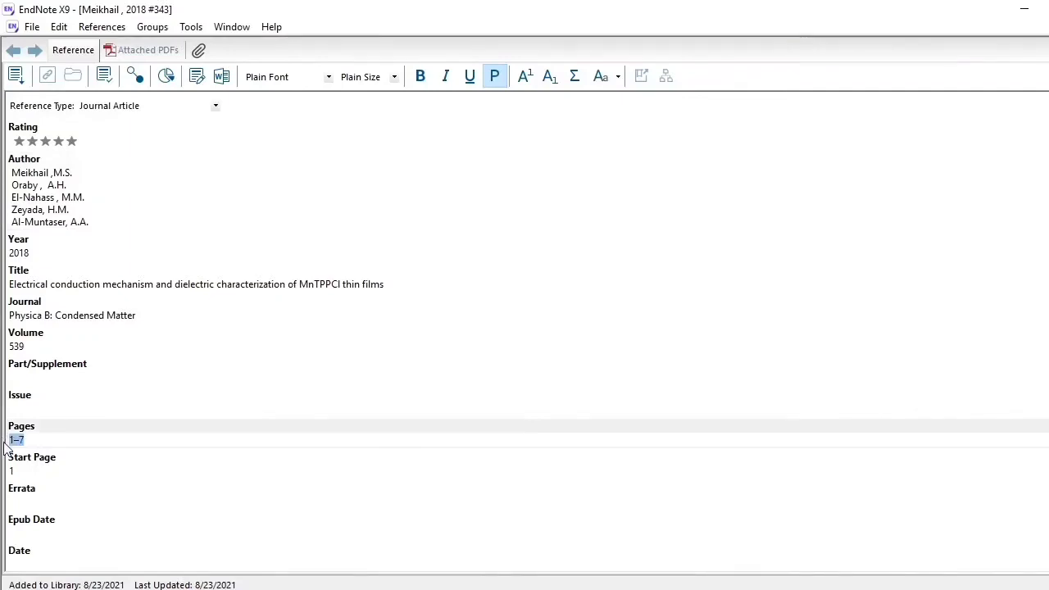
key(BackSpace)
click(32, 27)
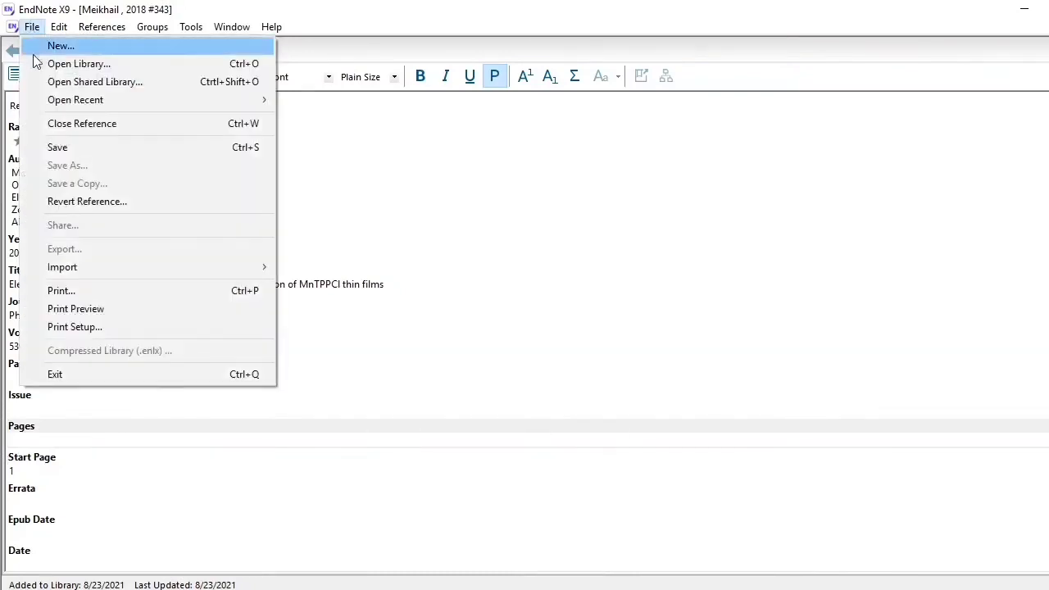
click(66, 147)
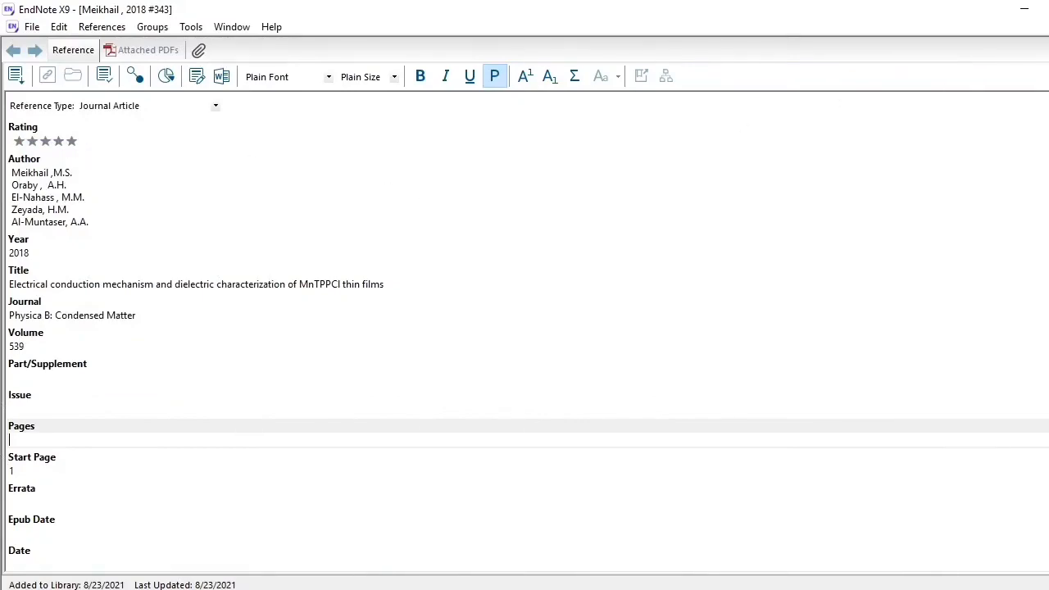
key(ctrl+w)
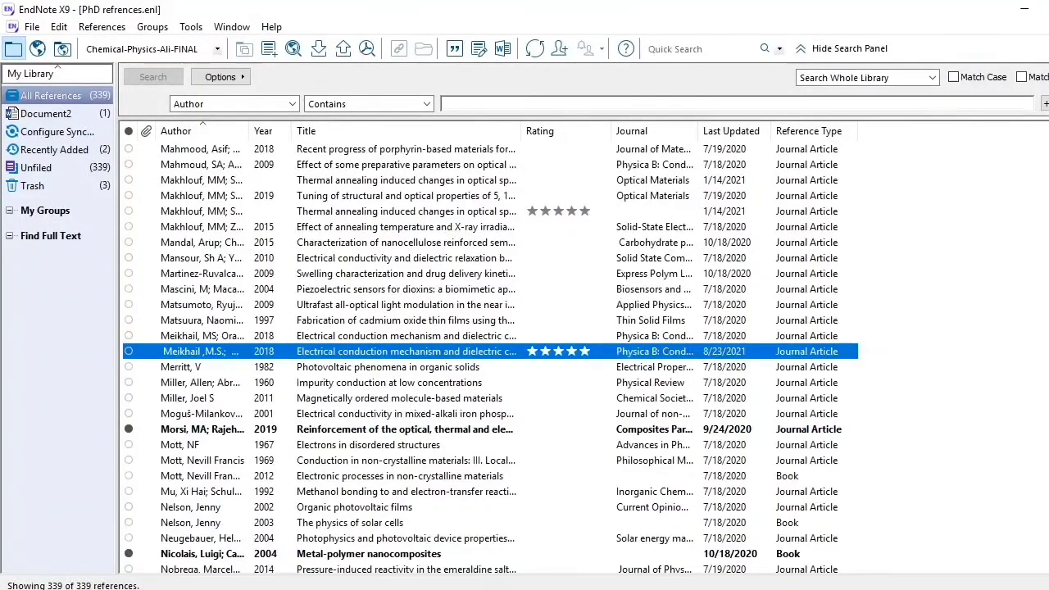
- Switch back to Word, accept the Edit & Manage Citations dialog and bring up the EndNote X9 commands
key(alt+Tab)
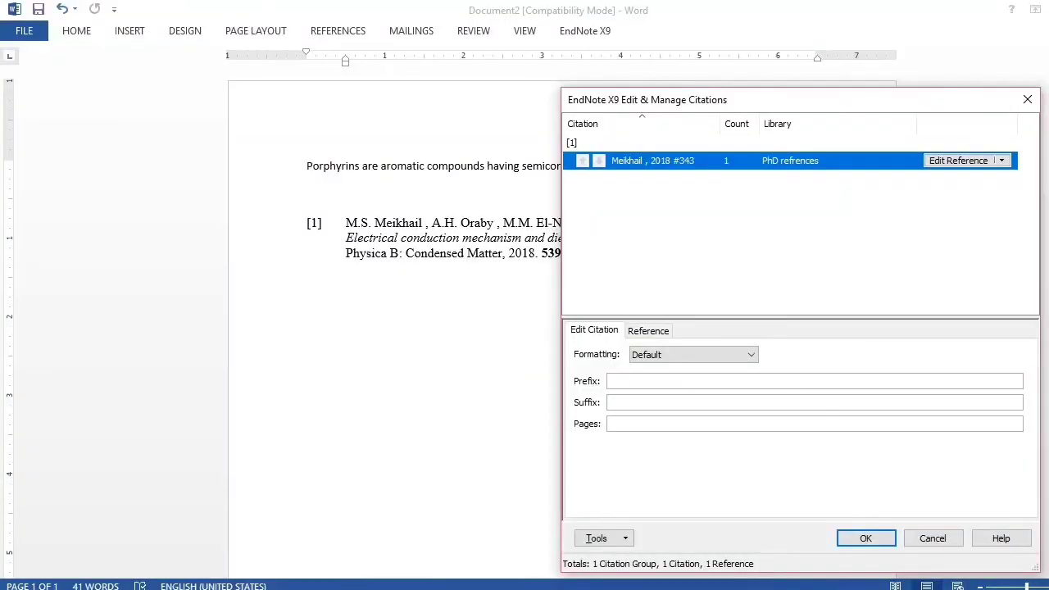
click(867, 538)
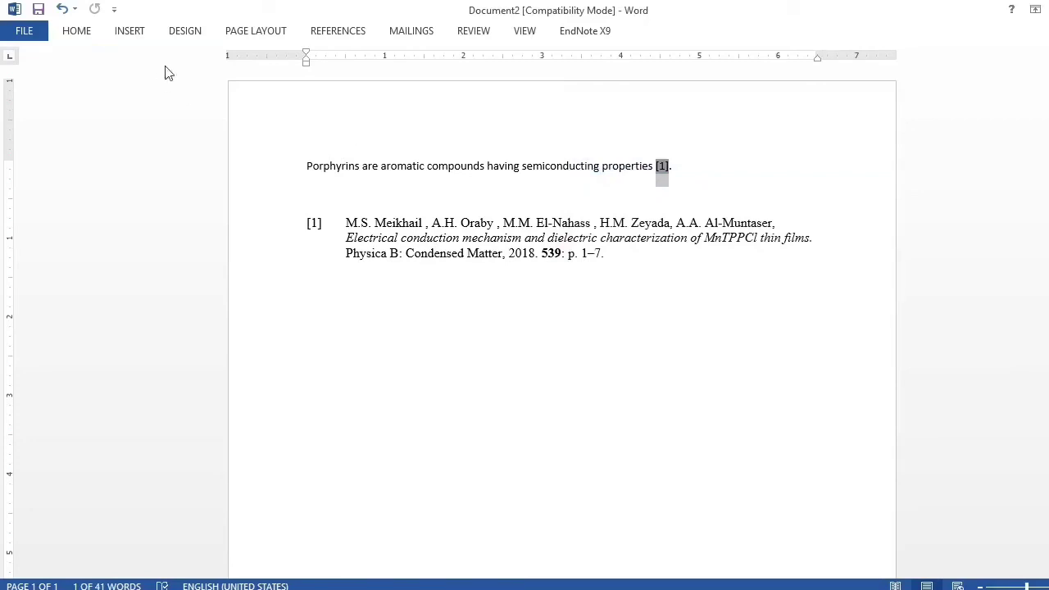
click(587, 31)
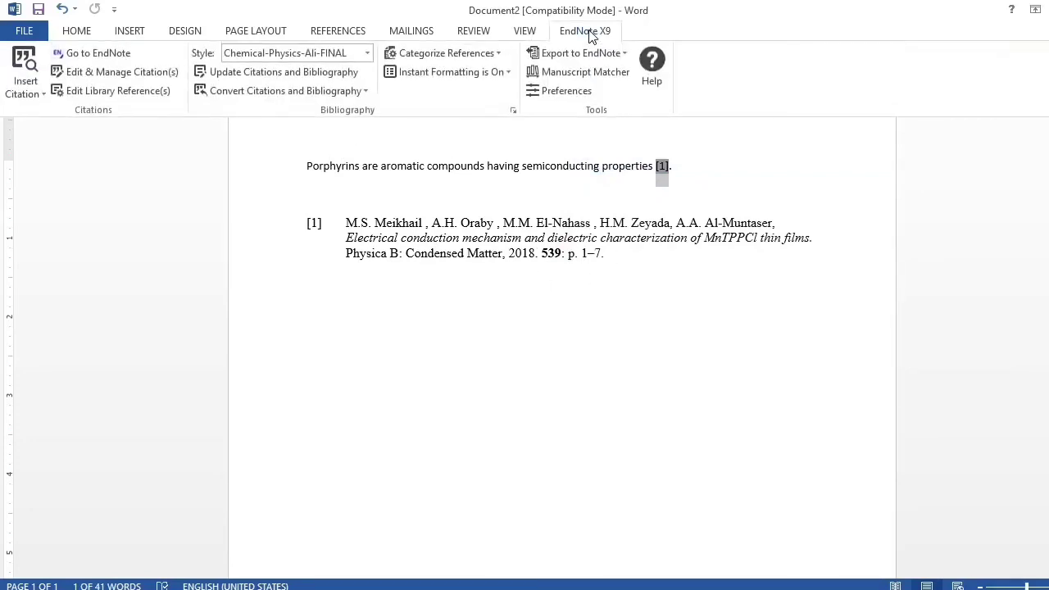